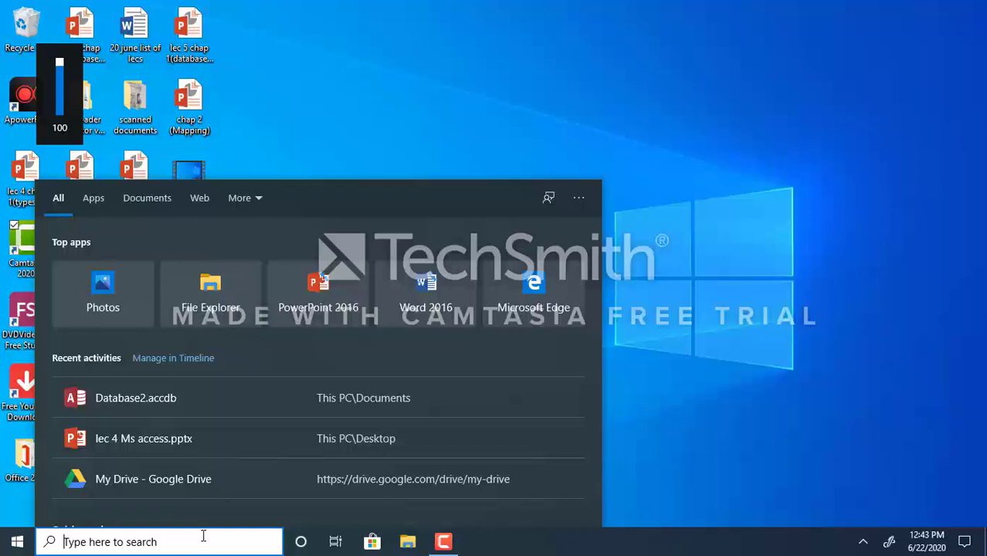
Launch Access 2016 and dismiss the Office Activation Wizard.
{"action": "type", "text": "access"}
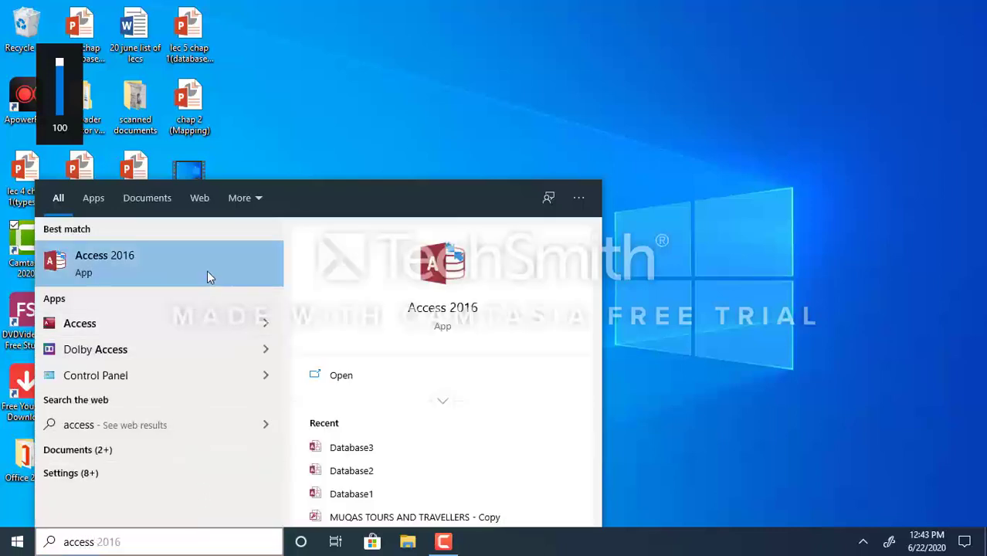
{"action": "left_click", "coordinate": [207, 272]}
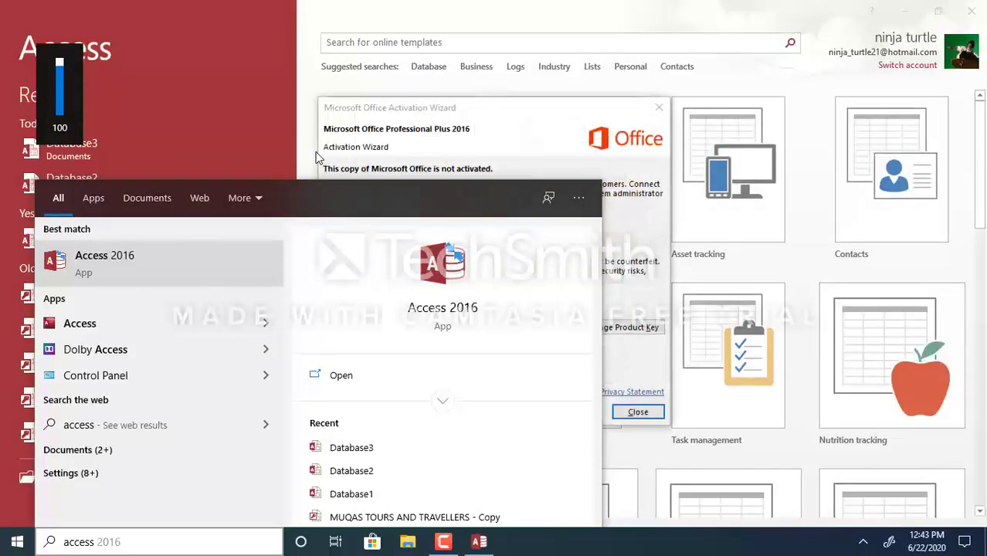
{"action": "left_click", "coordinate": [245, 124]}
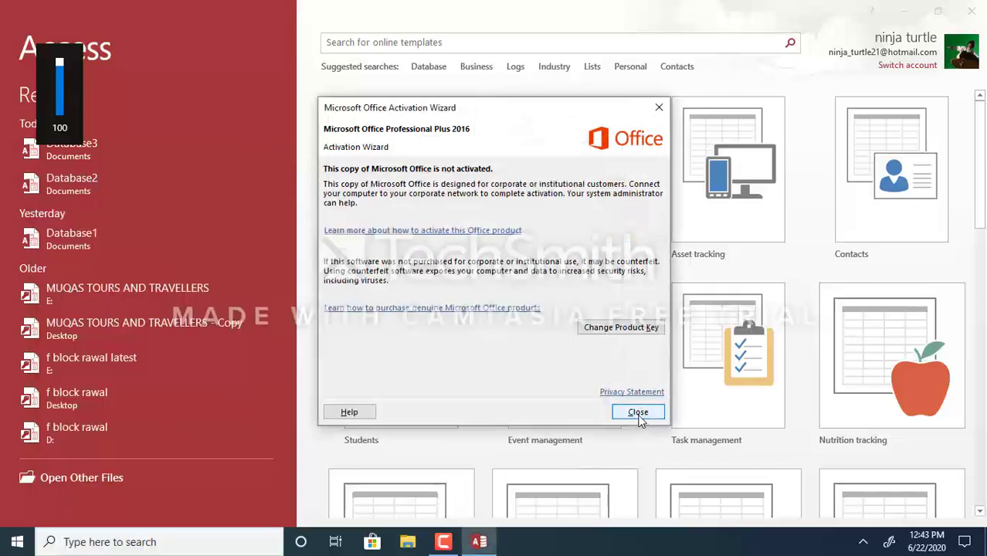
{"action": "left_click", "coordinate": [638, 414]}
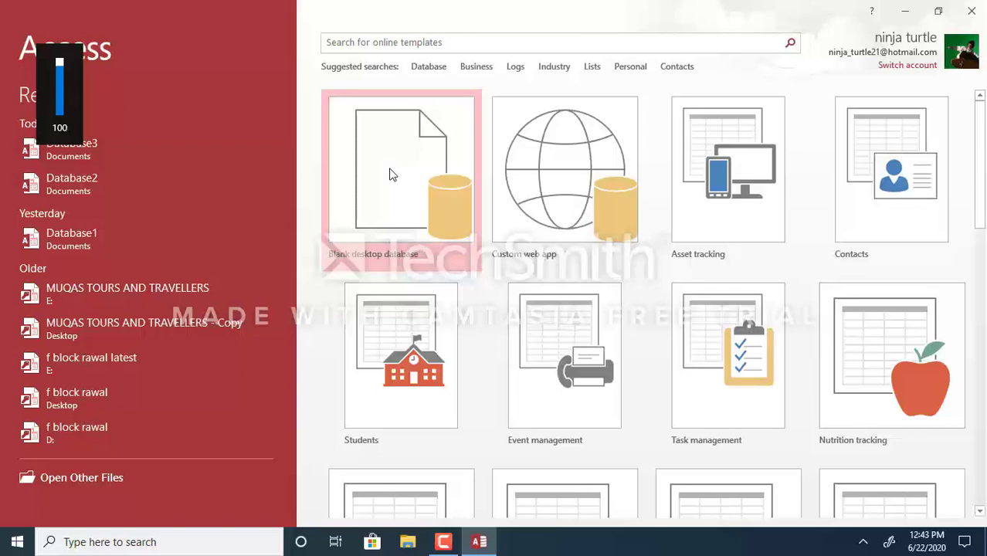
Create a blank desktop database with the file name GDCW F-Block.
{"action": "left_click", "coordinate": [390, 174]}
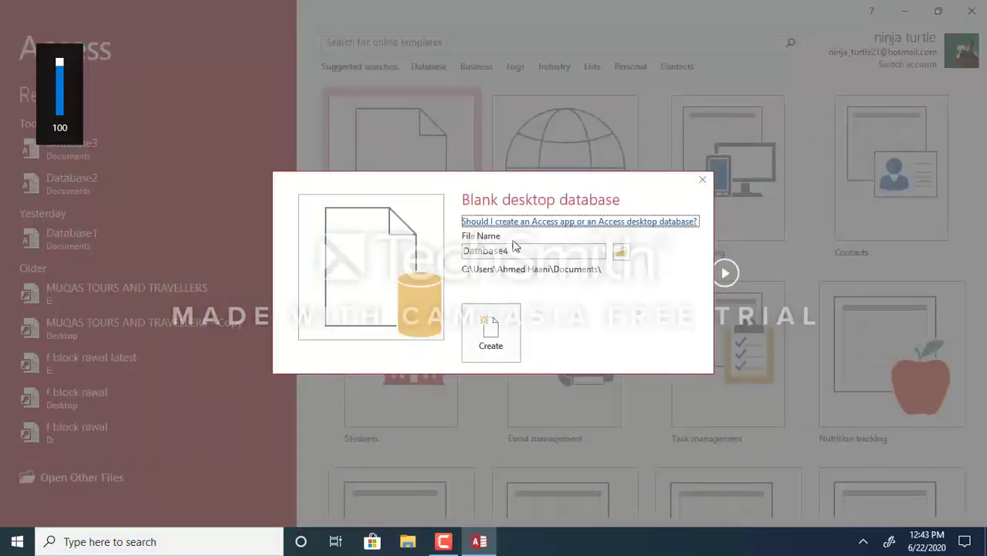
{"action": "double_click", "coordinate": [515, 246]}
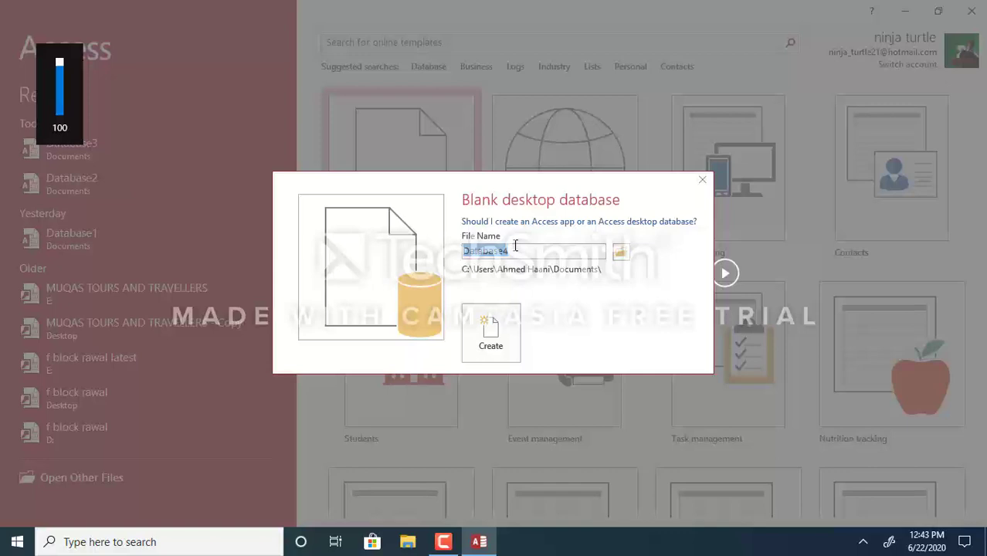
{"action": "type", "text": "GDCW F-Block"}
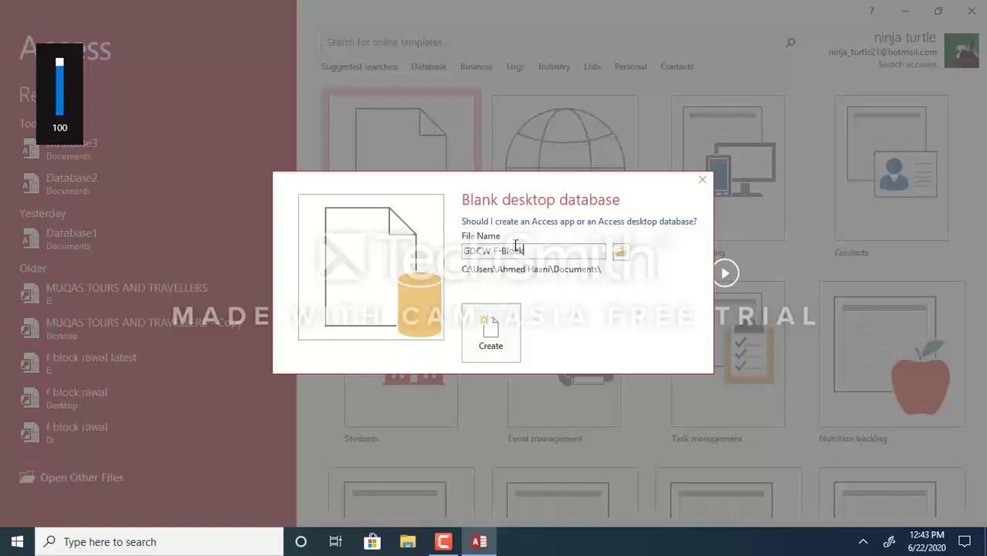
{"action": "left_click", "coordinate": [495, 335]}
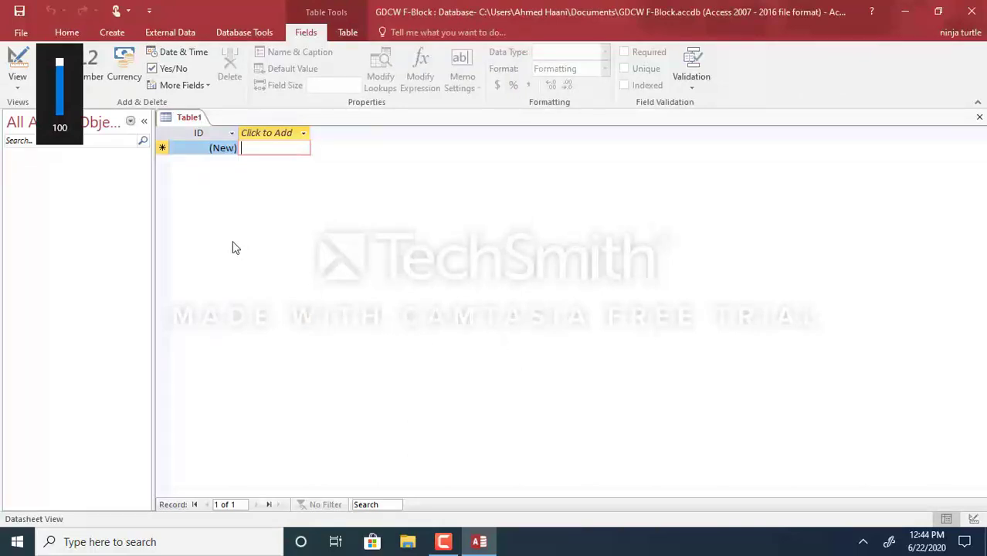
Review the new database's file information page and the available home, creation, external data, database, field and table commands.
{"action": "left_click", "coordinate": [31, 32]}
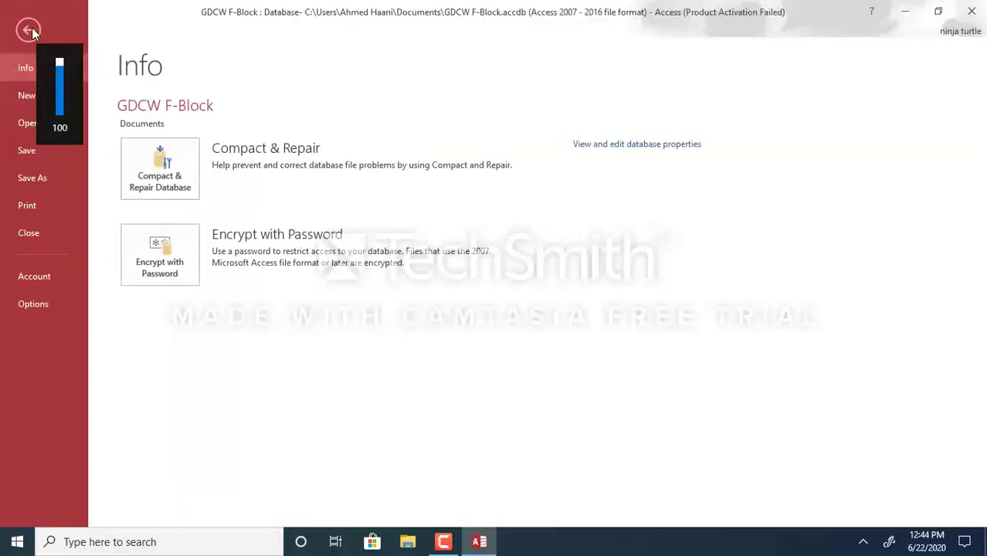
{"action": "left_click", "coordinate": [31, 27]}
{"action": "left_click", "coordinate": [31, 27]}
{"action": "left_click", "coordinate": [32, 29]}
{"action": "left_click", "coordinate": [66, 32]}
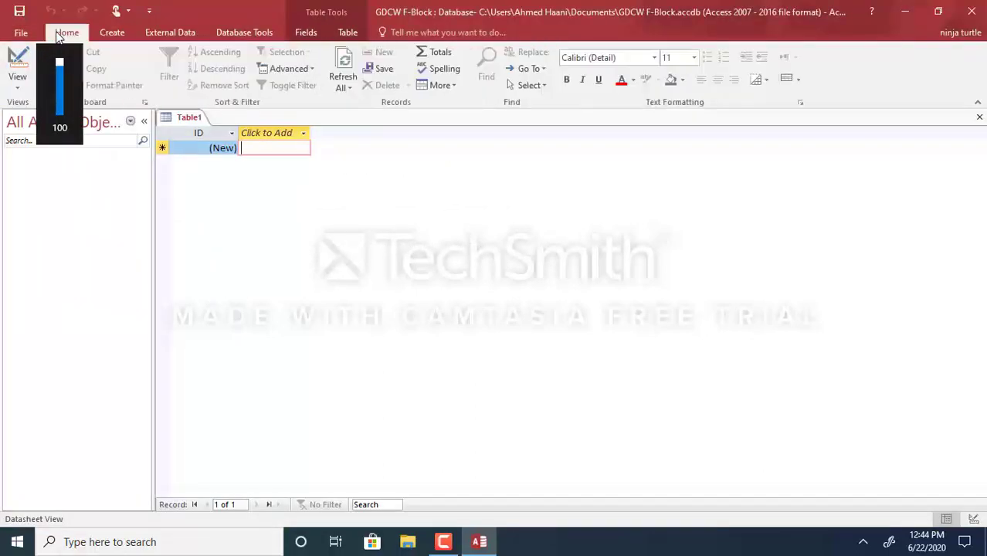
{"action": "left_click", "coordinate": [109, 35]}
{"action": "left_click", "coordinate": [160, 34]}
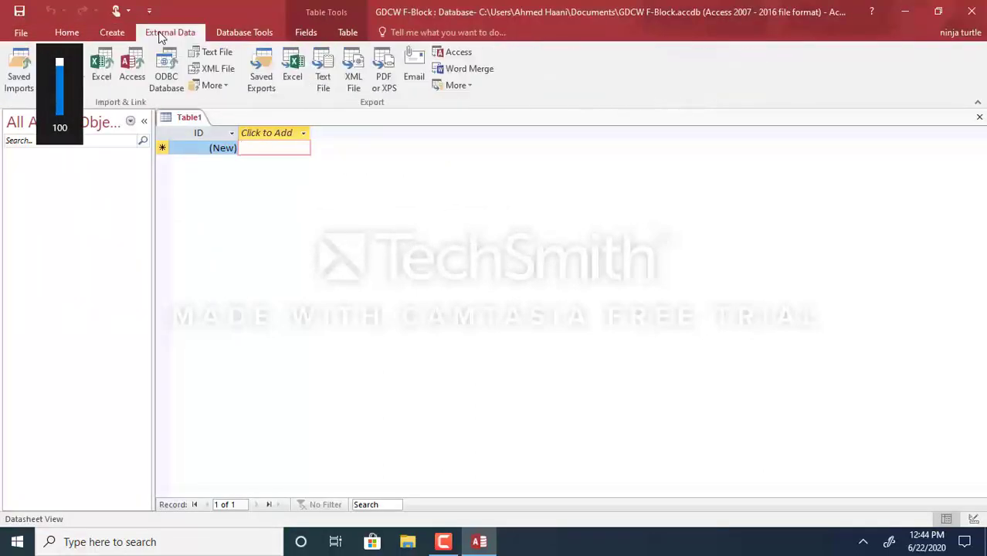
{"action": "left_click", "coordinate": [229, 34]}
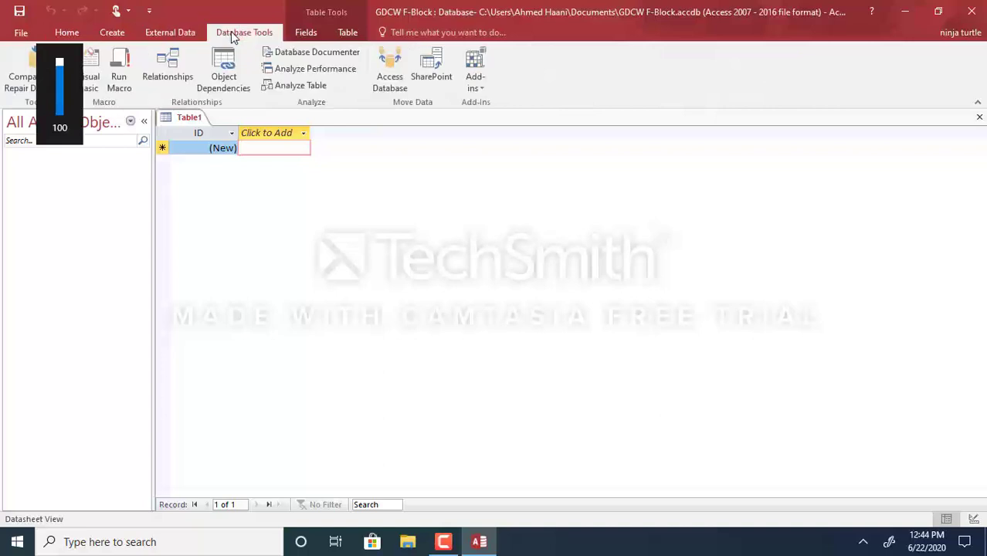
{"action": "left_click", "coordinate": [306, 34]}
{"action": "left_click", "coordinate": [346, 34]}
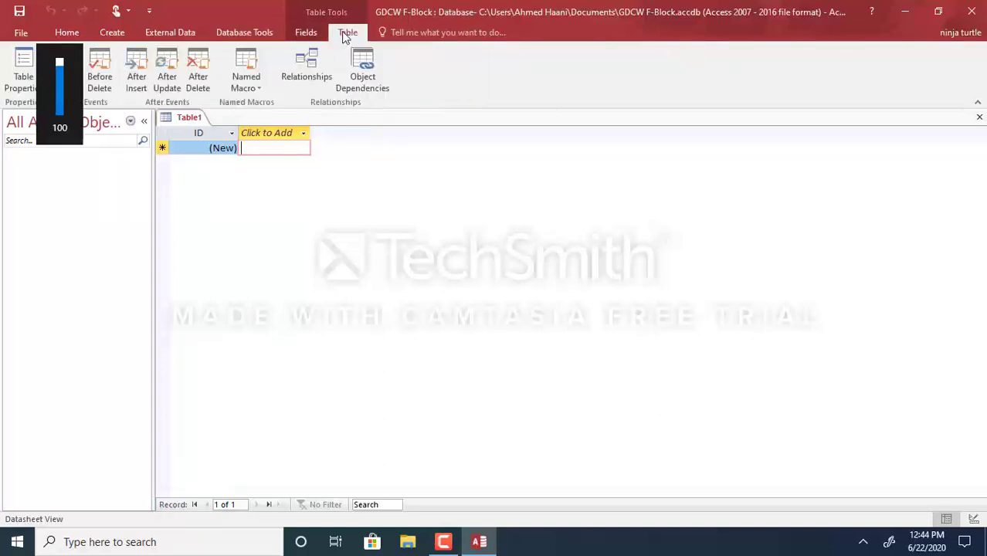
Create a second table in Design View and add a Short Text field named Emp Name.
{"action": "left_click", "coordinate": [118, 34]}
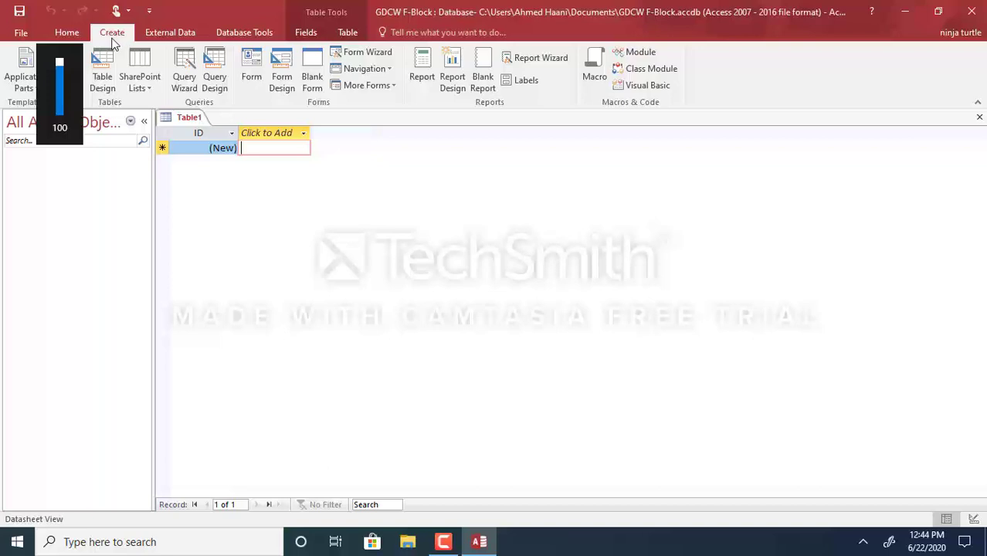
{"action": "left_click", "coordinate": [104, 75]}
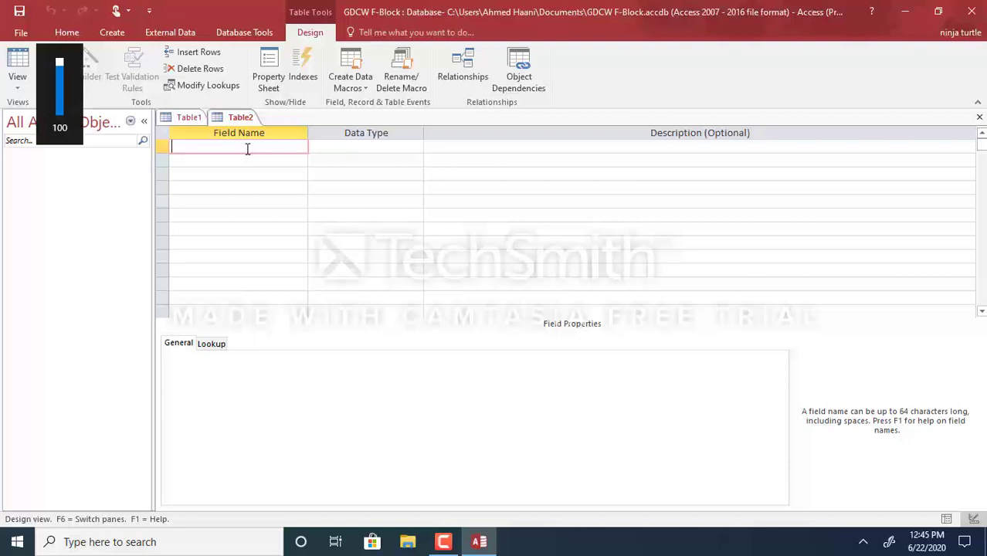
{"action": "type", "text": "Emp Name"}
{"action": "left_click", "coordinate": [350, 150]}
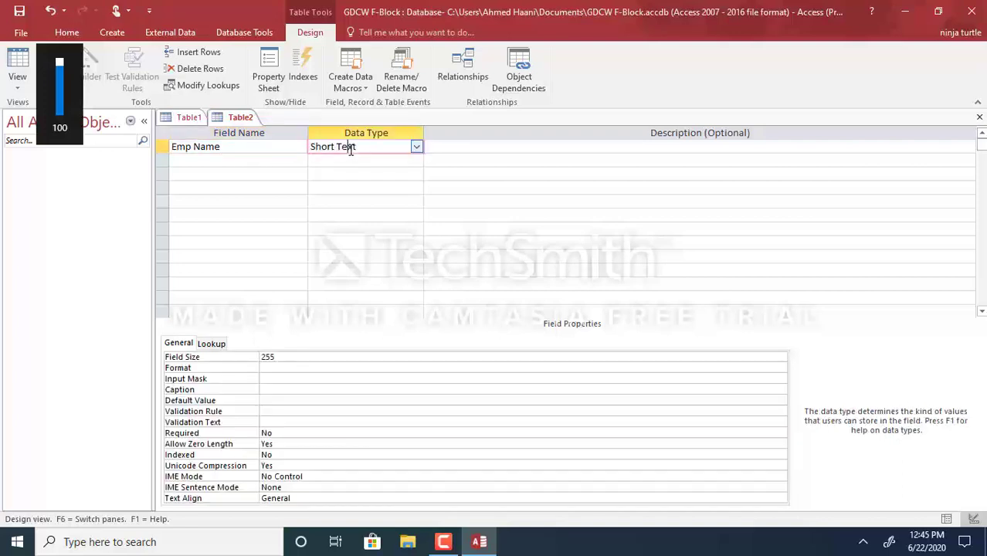
Try Number as the Emp Name field's data type, switch it back to Short Text and check its field size.
{"action": "left_click", "coordinate": [416, 147]}
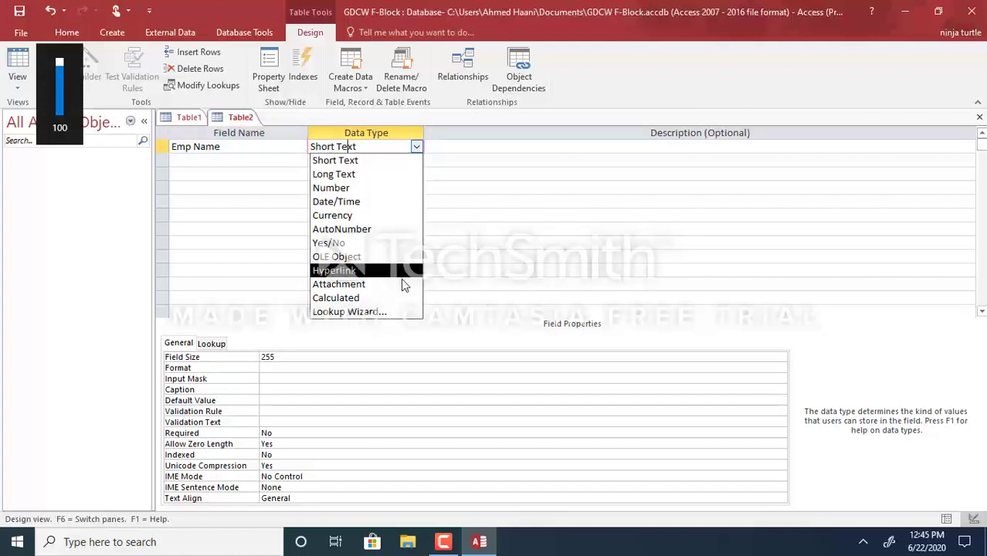
{"action": "left_click", "coordinate": [369, 190]}
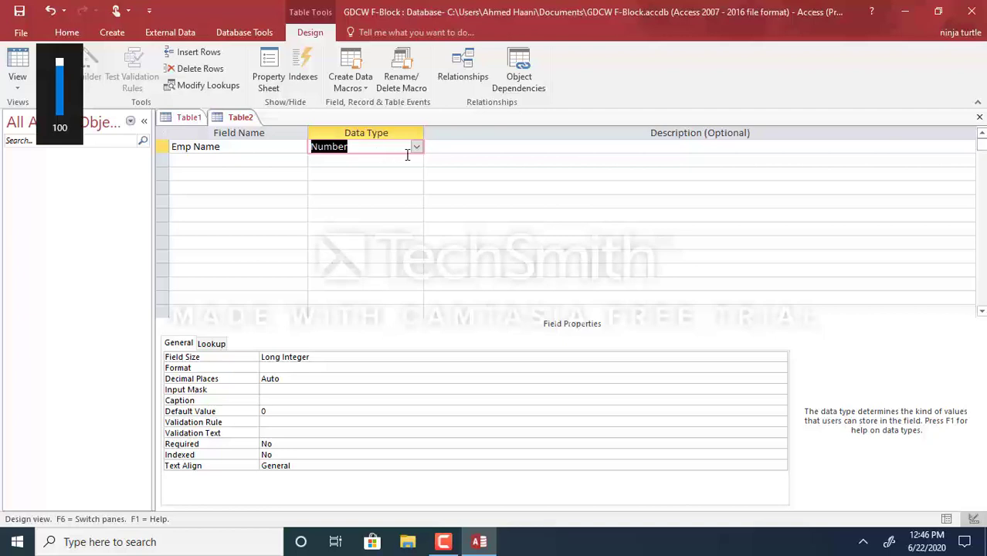
{"action": "left_click", "coordinate": [416, 147]}
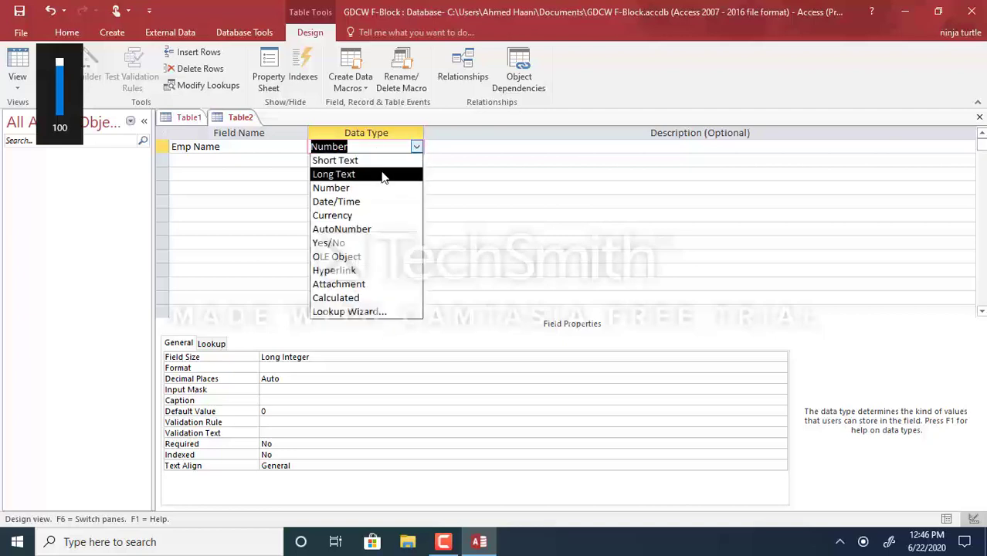
{"action": "key", "text": "Escape"}
{"action": "type", "text": "s"}
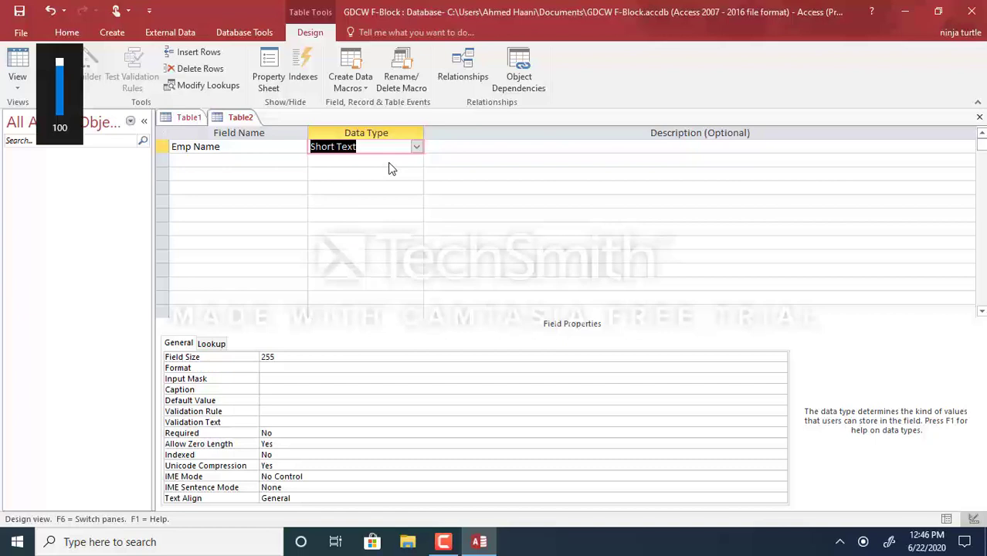
{"action": "left_click", "coordinate": [301, 359]}
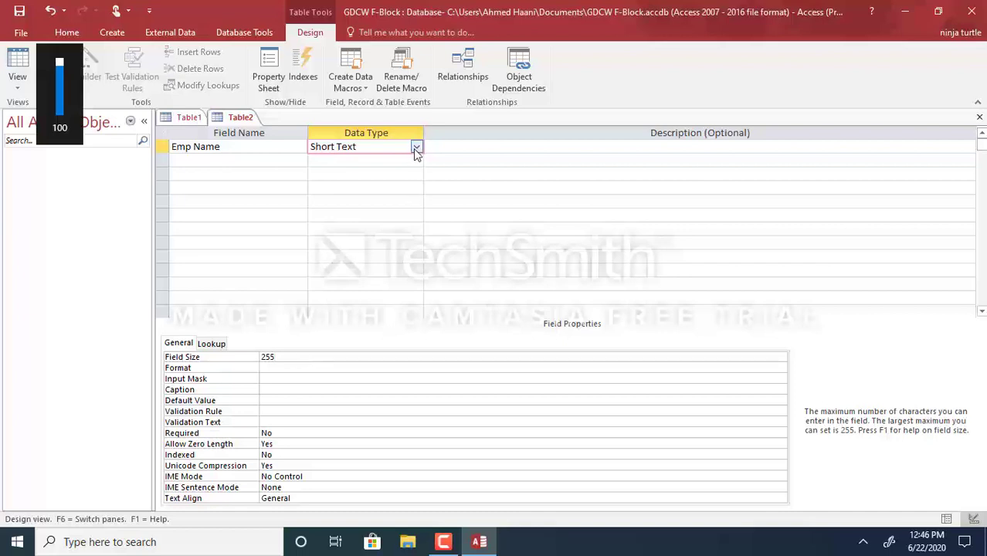
Add a second field named Phone Number with the Number data type.
{"action": "left_click", "coordinate": [214, 159]}
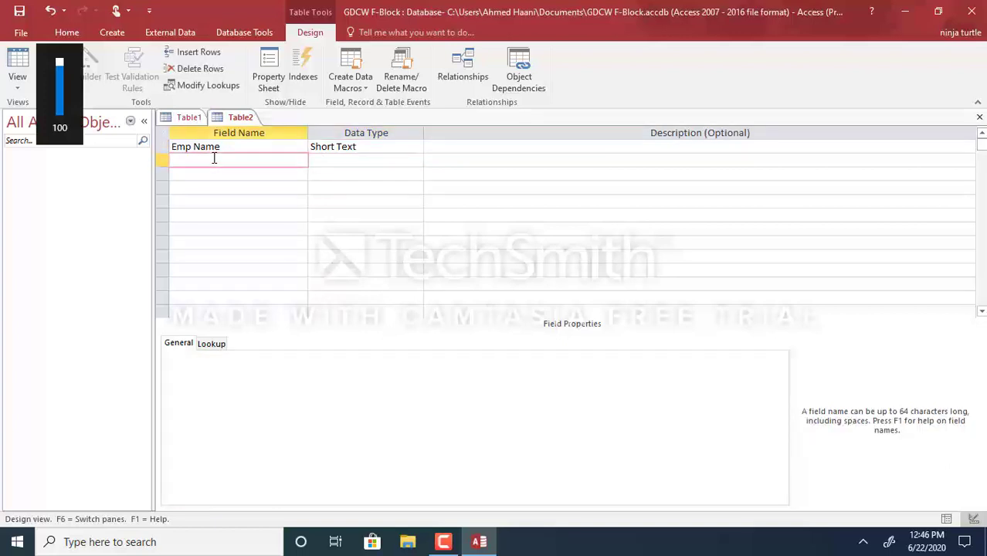
{"action": "type", "text": "Phone Number"}
{"action": "left_click", "coordinate": [344, 159]}
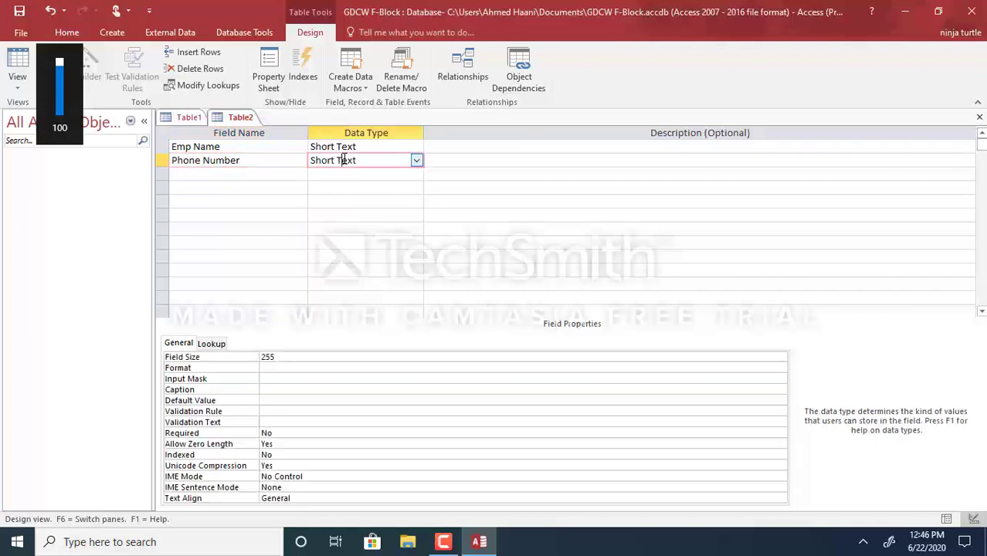
{"action": "left_click", "coordinate": [416, 161]}
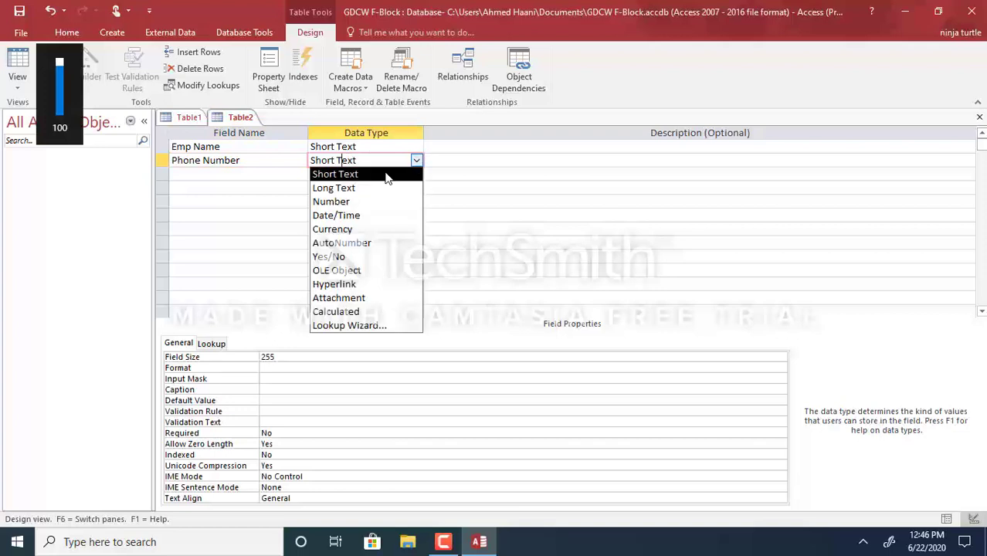
{"action": "left_click", "coordinate": [363, 202]}
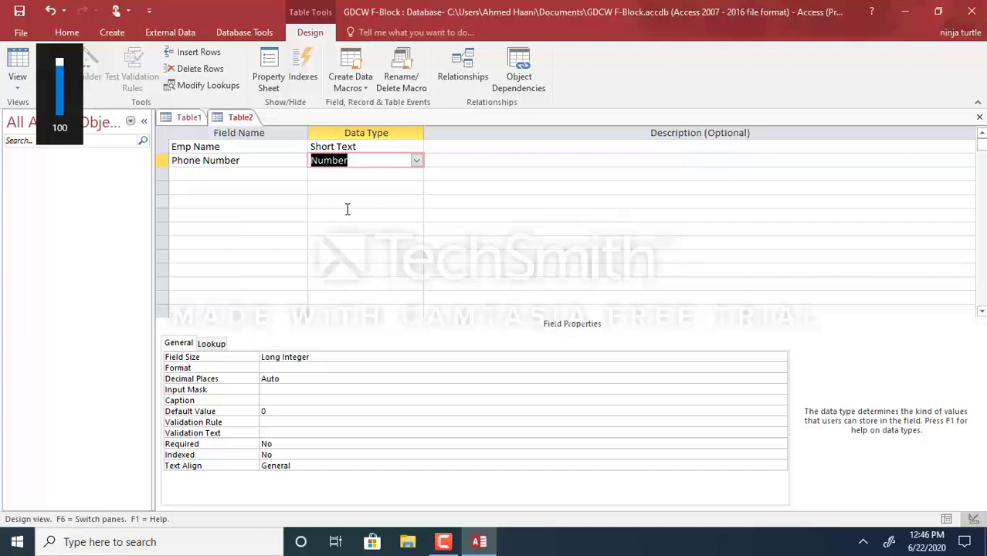
Switch the new table to Datasheet View, saving it as Employee without creating a primary key.
{"action": "right_click", "coordinate": [244, 116]}
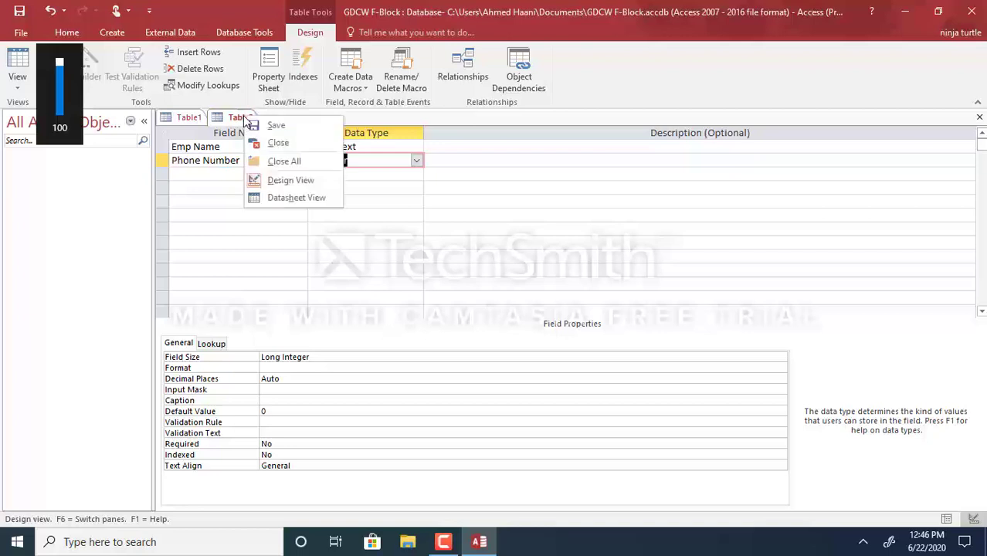
{"action": "left_click", "coordinate": [322, 198]}
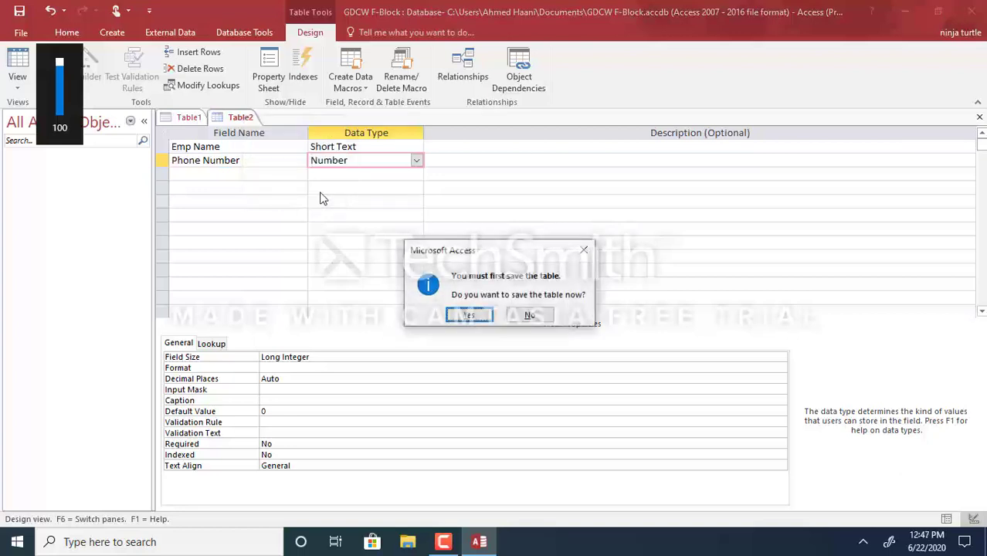
{"action": "left_click", "coordinate": [472, 315]}
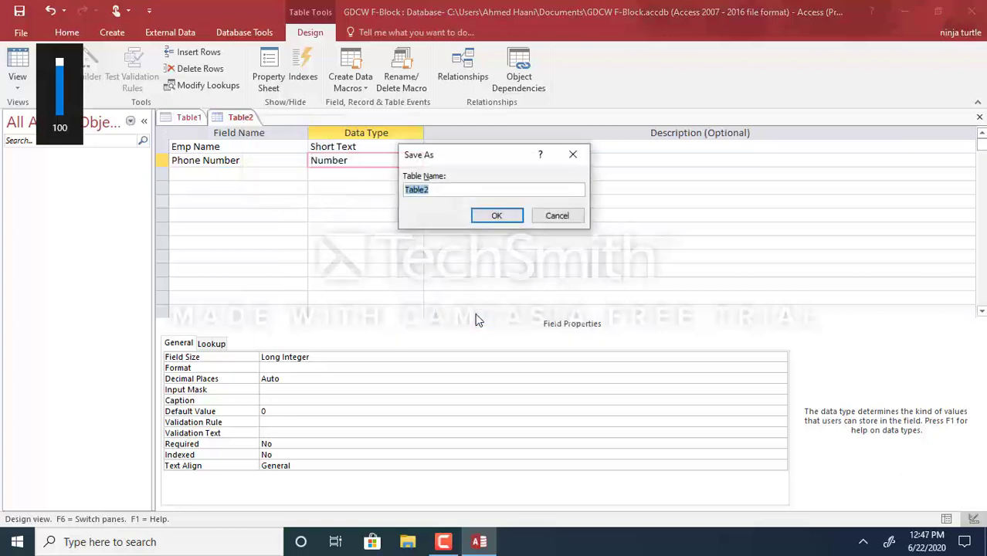
{"action": "type", "text": "Employee"}
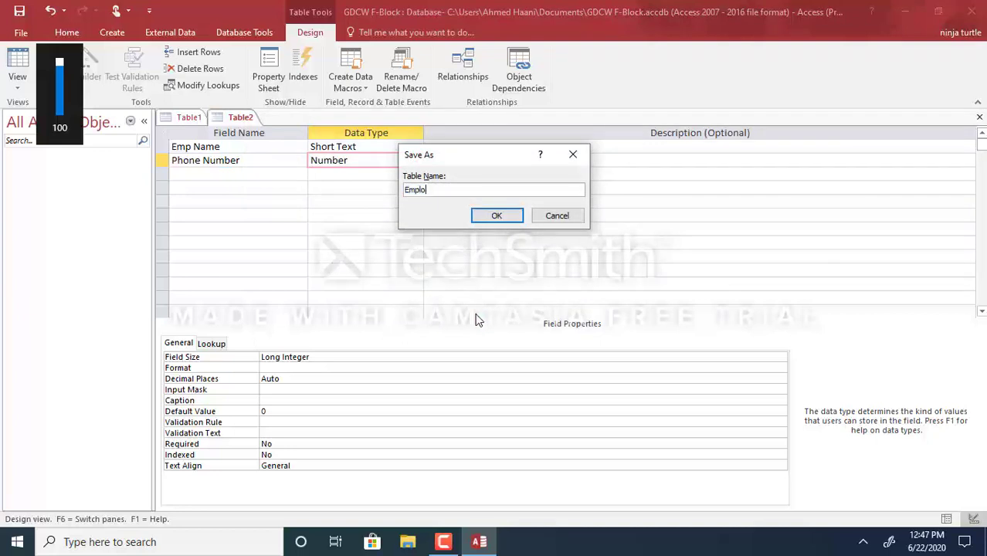
{"action": "left_click", "coordinate": [490, 220]}
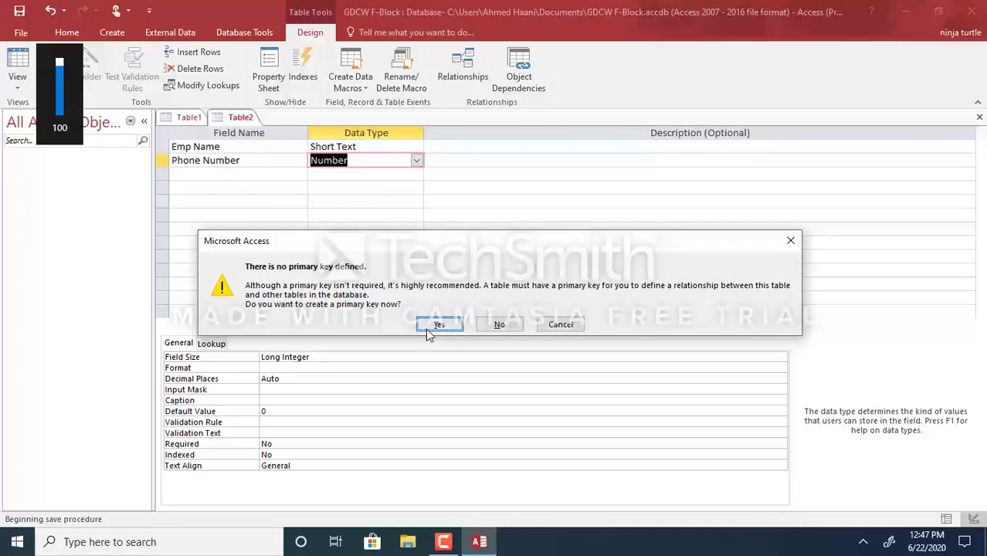
{"action": "left_click", "coordinate": [495, 331]}
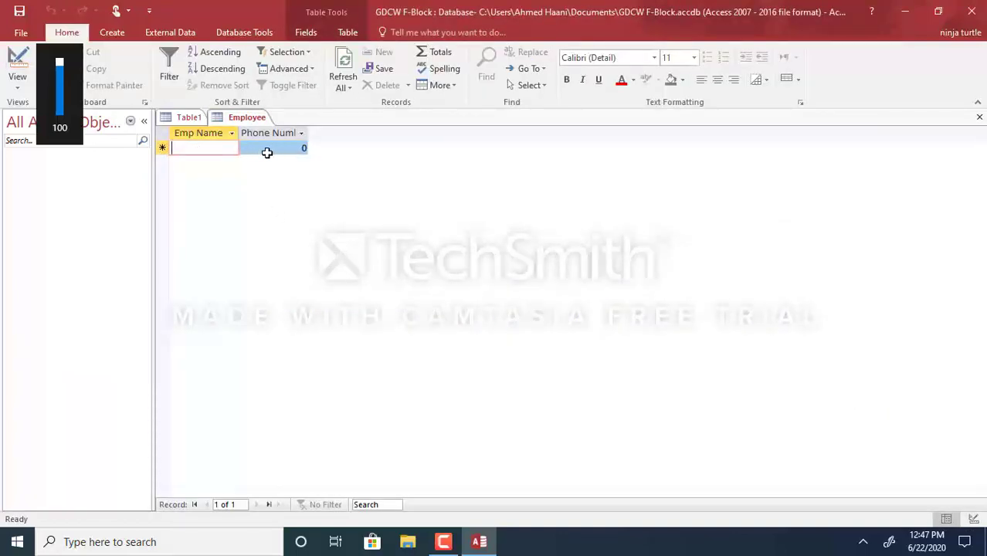
Return the Employee table to Design View.
{"action": "right_click", "coordinate": [244, 120]}
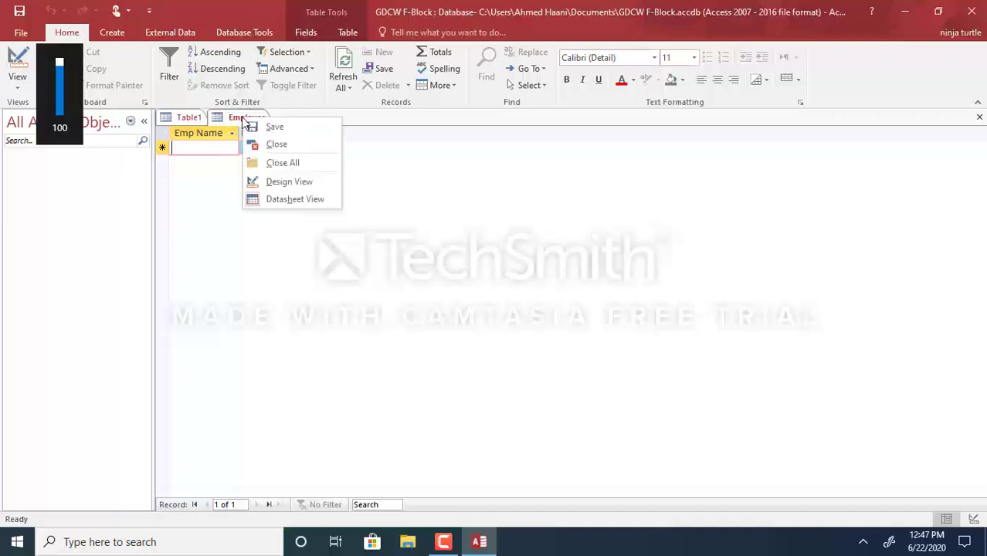
{"action": "left_click", "coordinate": [286, 186]}
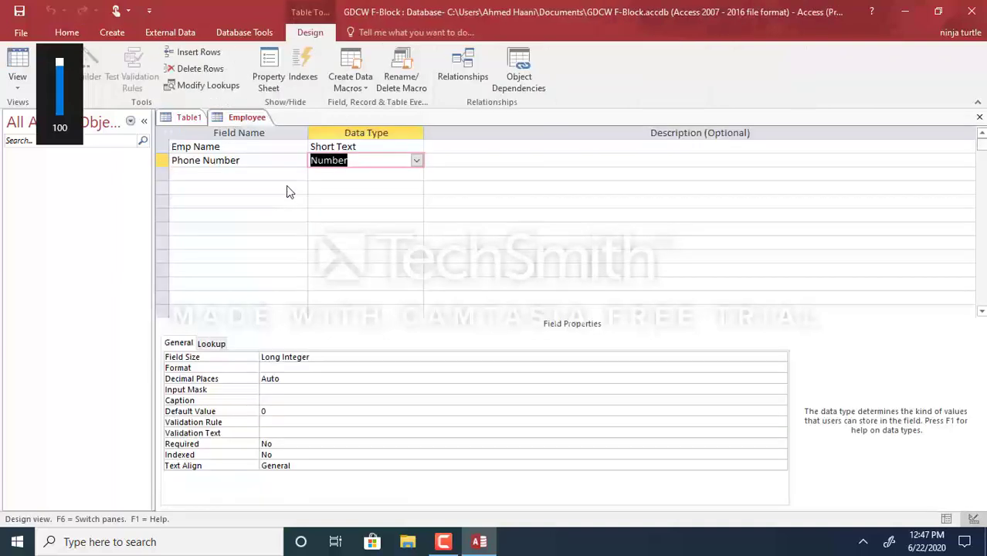
{"action": "right_click", "coordinate": [245, 117]}
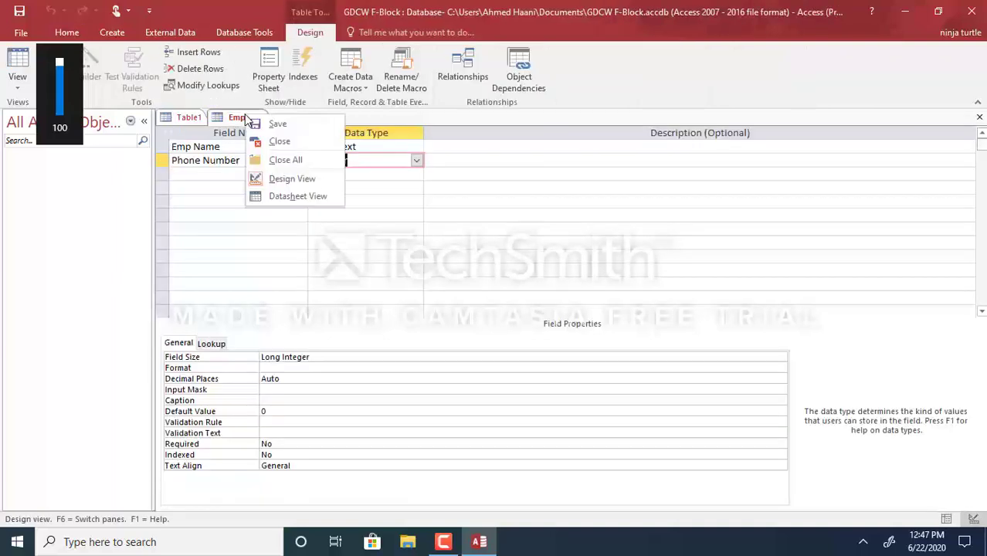
{"action": "left_click", "coordinate": [245, 117]}
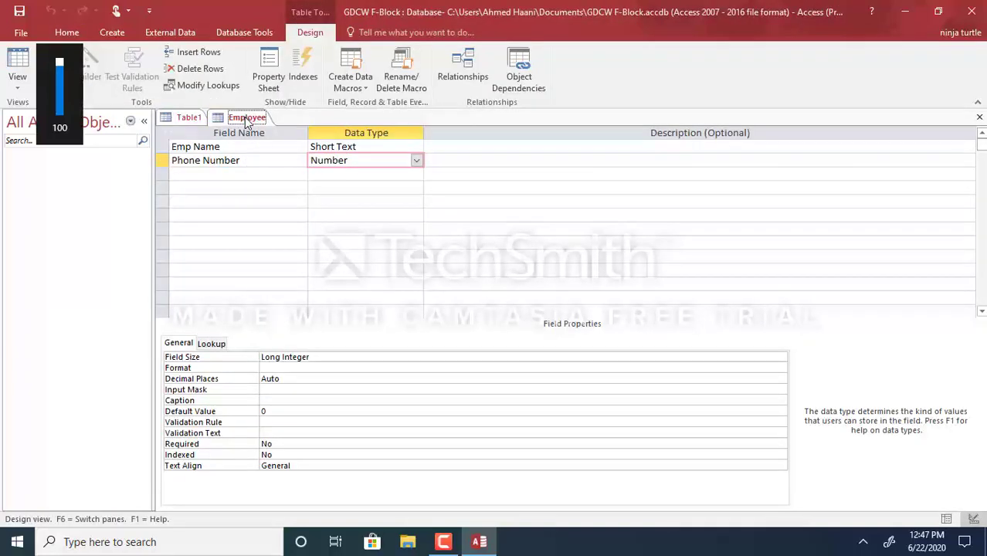
Switch the Employee table to Datasheet View and fill the first record with the employee's name and phone number.
{"action": "right_click", "coordinate": [247, 119]}
{"action": "left_click", "coordinate": [288, 199]}
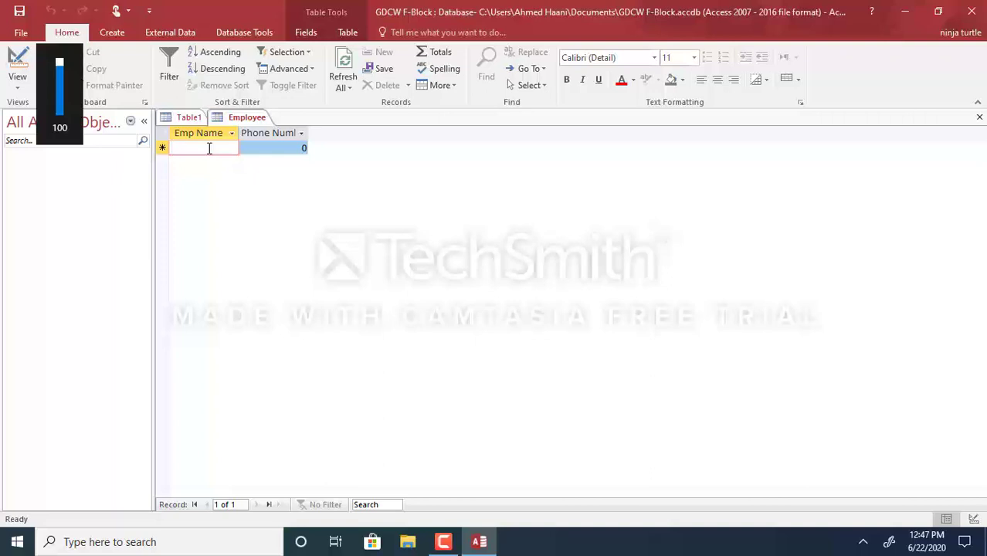
{"action": "type", "text": "Mahvish"}
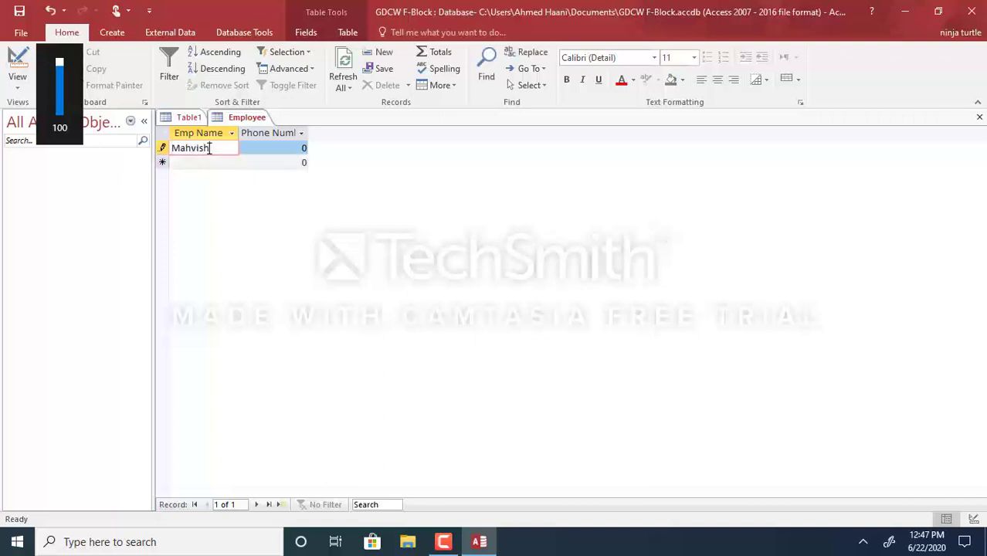
{"action": "left_click", "coordinate": [257, 148]}
{"action": "key", "text": "BackSpace"}
{"action": "type", "text": "2560"}
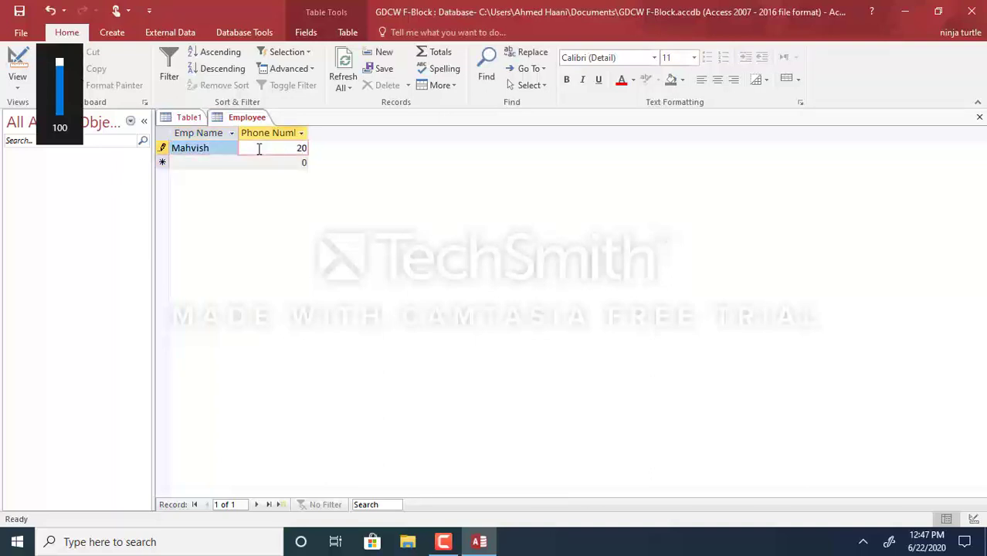
{"action": "type", "text": "736"}
Add a second record with another employee's name and phone number.
{"action": "left_click", "coordinate": [203, 164]}
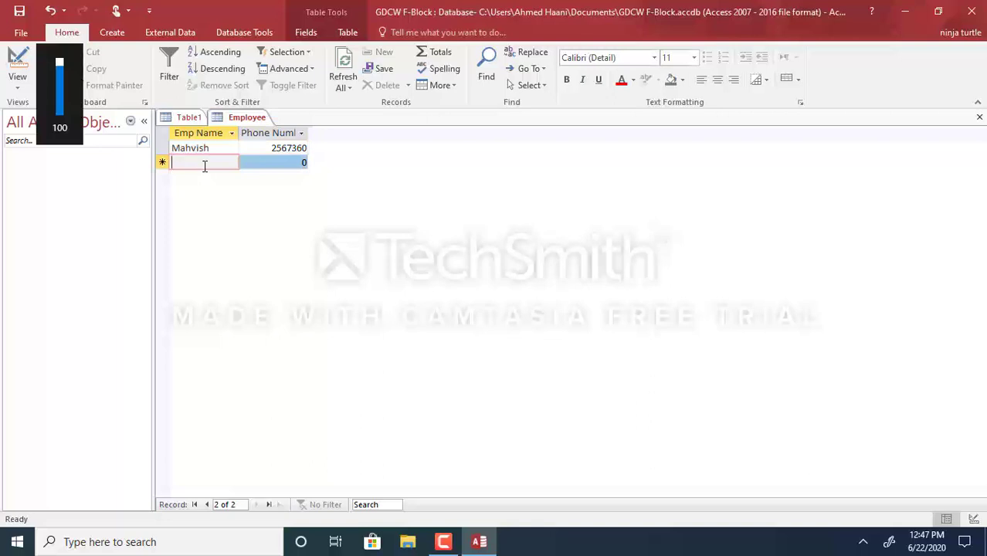
{"action": "type", "text": "saira"}
{"action": "key", "text": "Tab"}
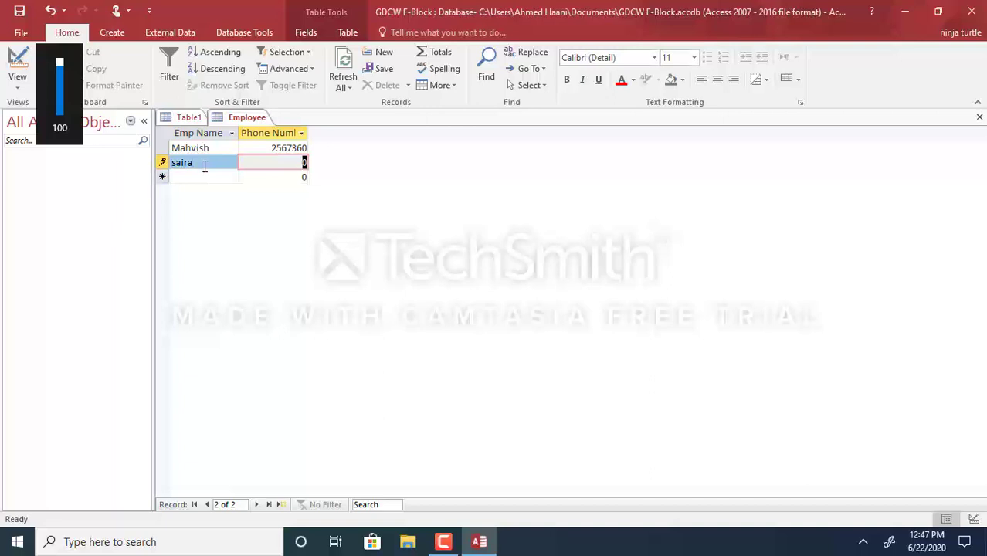
{"action": "type", "text": "46821"}
Start a third record with the employee's name and try the text "asg" as the phone number.
{"action": "left_click", "coordinate": [197, 178]}
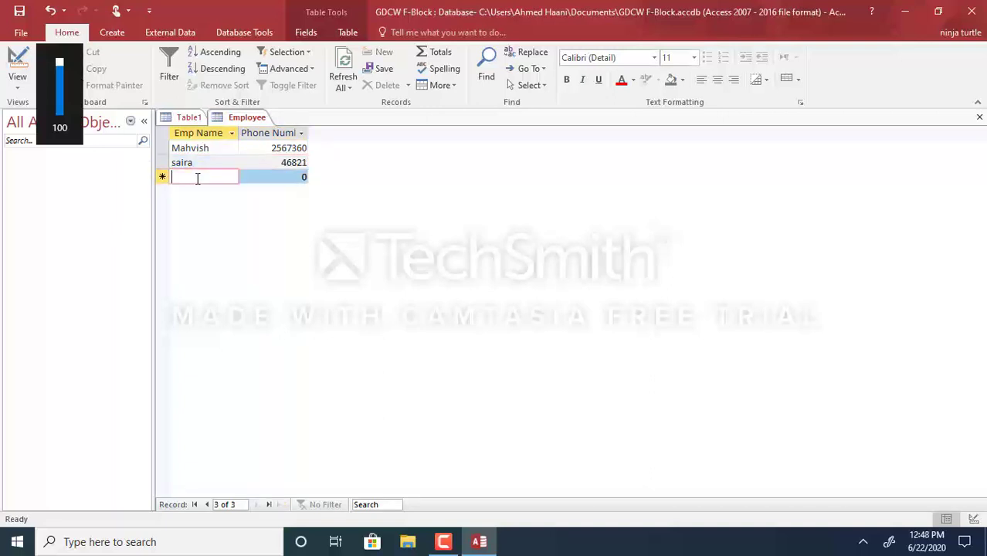
{"action": "type", "text": "Ayesha"}
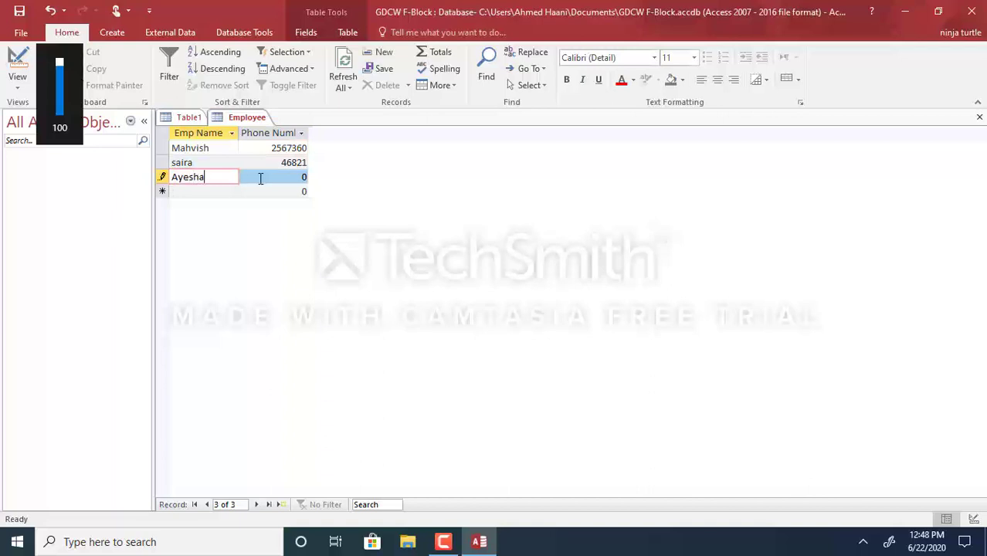
{"action": "left_click", "coordinate": [260, 178]}
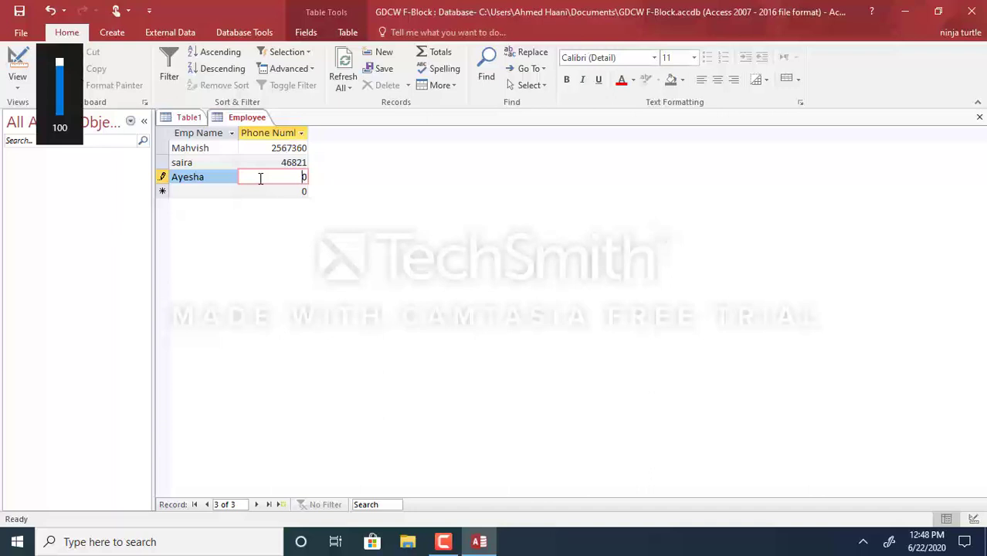
{"action": "key", "text": "BackSpace"}
{"action": "type", "text": "asg"}
{"action": "left_click", "coordinate": [187, 195]}
Replace the text in the third record's Phone Number field with a numeric phone number.
{"action": "right_click", "coordinate": [248, 125]}
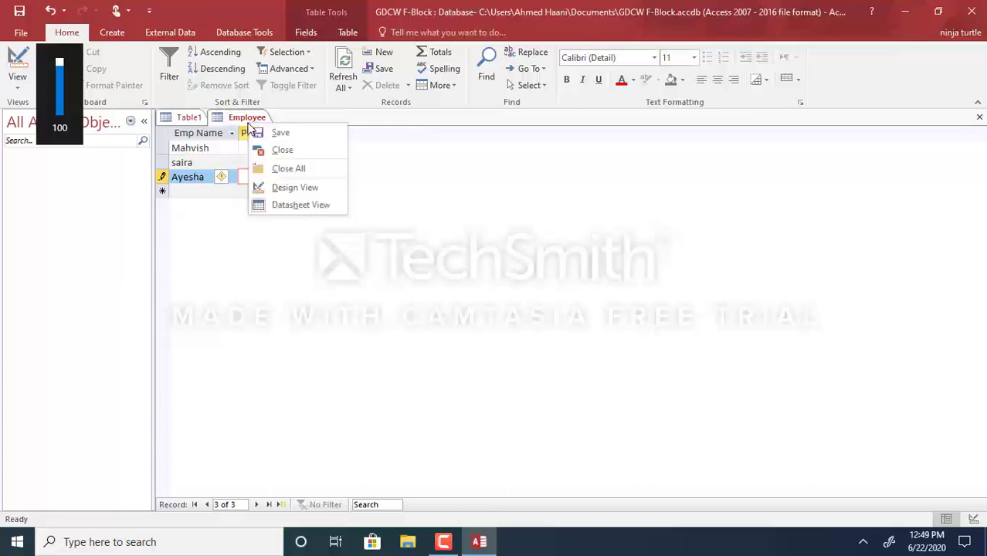
{"action": "left_click", "coordinate": [292, 193]}
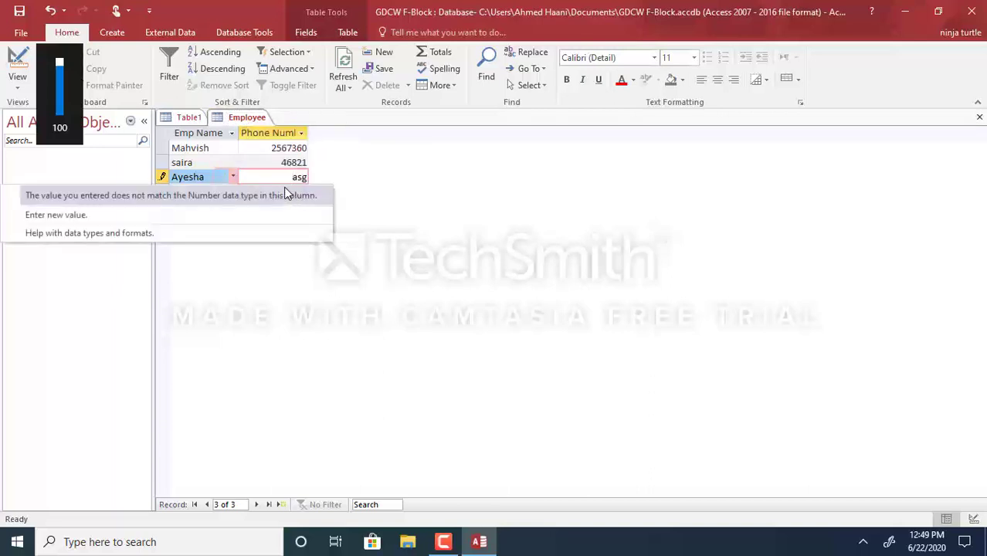
{"action": "left_click", "coordinate": [289, 177]}
{"action": "key", "text": "Delete"}
{"action": "key", "text": "Delete"}
{"action": "key", "text": "Delete"}
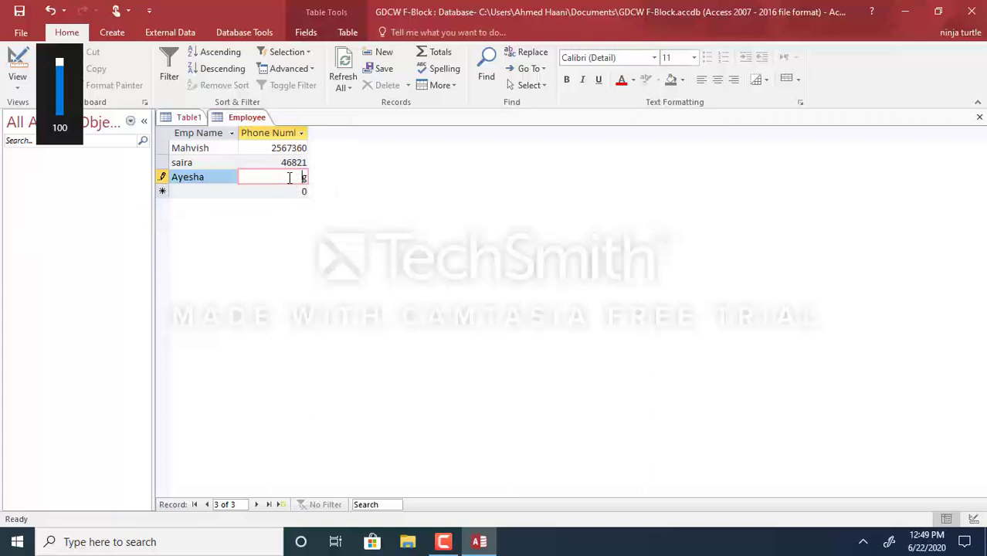
{"action": "type", "text": "5432"}
Switch the Employee table to Design View and add an "Adress" field with the Short Text data type.
{"action": "right_click", "coordinate": [230, 122]}
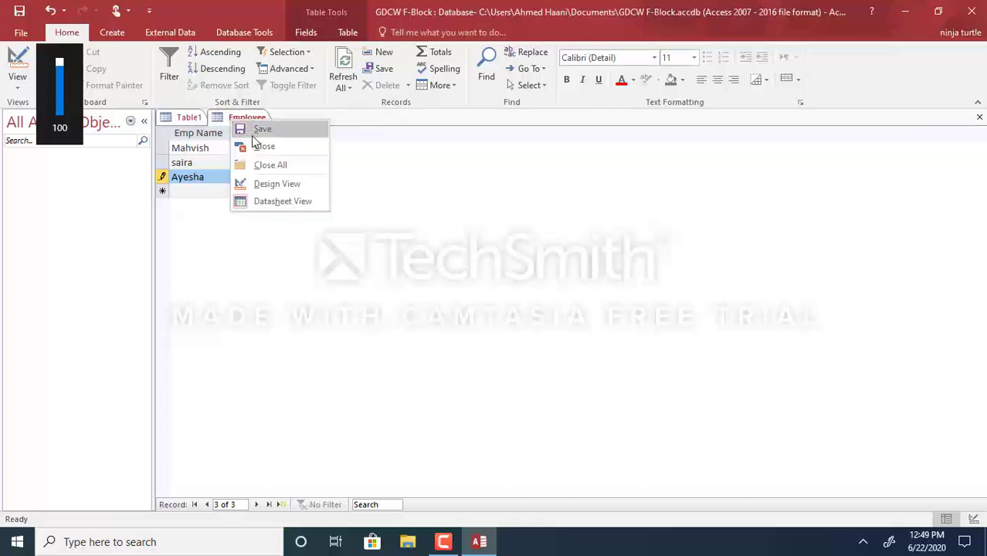
{"action": "left_click", "coordinate": [292, 202]}
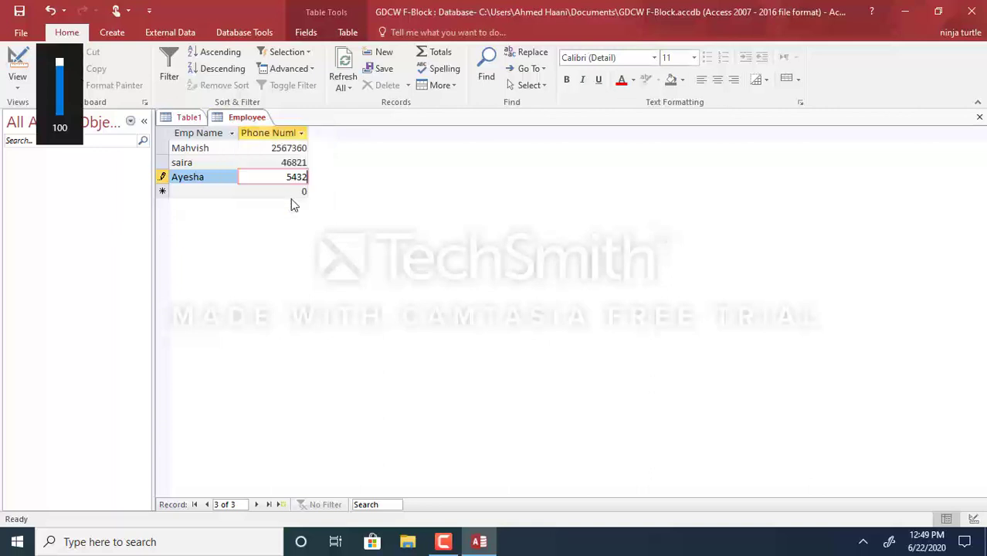
{"action": "right_click", "coordinate": [249, 121]}
{"action": "left_click", "coordinate": [298, 180]}
{"action": "left_click", "coordinate": [250, 174]}
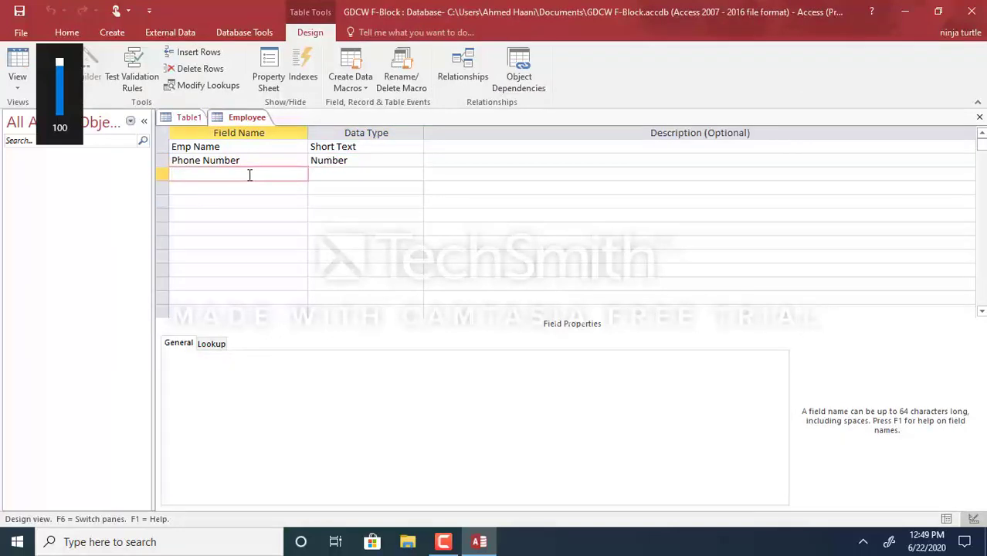
{"action": "type", "text": "Adress"}
{"action": "left_click", "coordinate": [339, 176]}
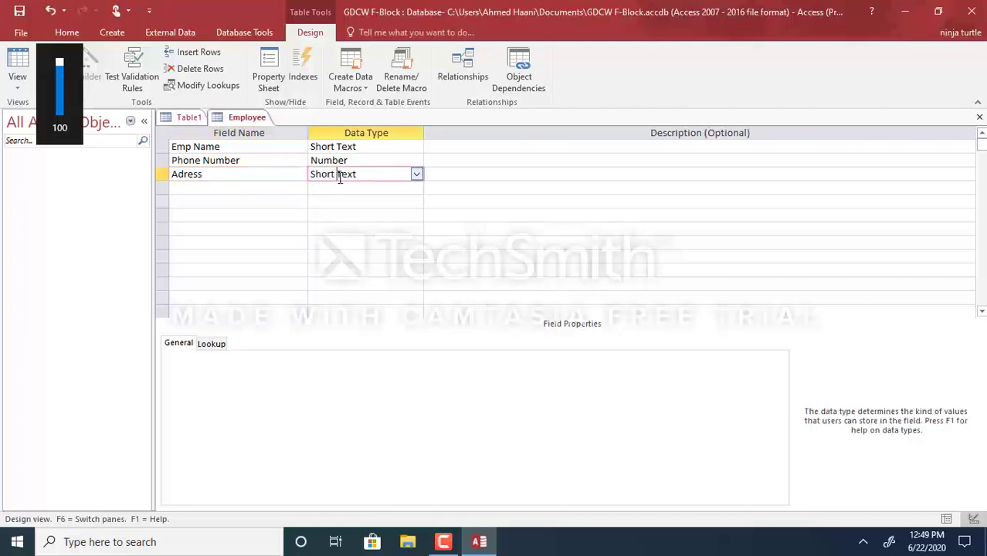
Add a field named Dateofhiring below the Adress field with the Date/Time data type.
{"action": "left_click", "coordinate": [261, 191]}
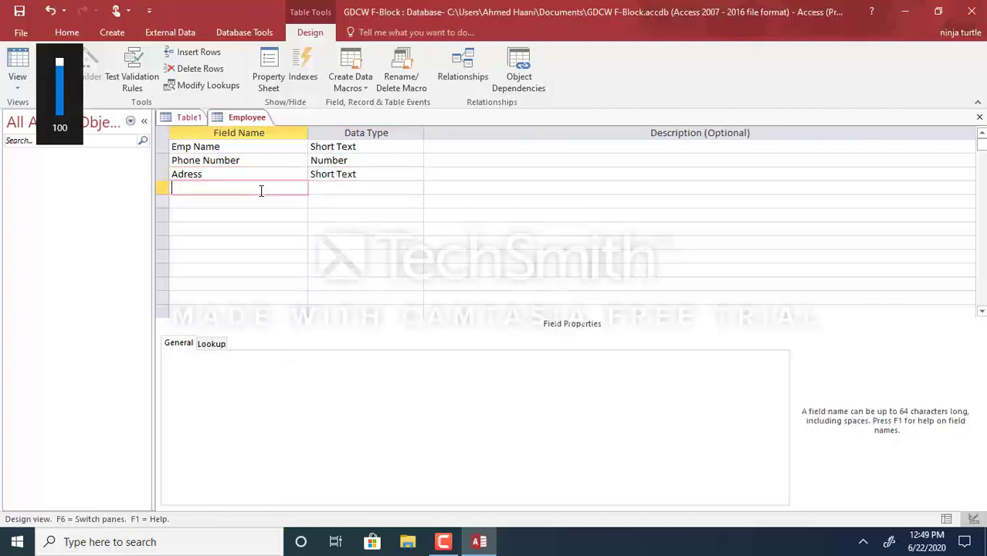
{"action": "type", "text": "Date of hiring"}
{"action": "left_click", "coordinate": [193, 188]}
{"action": "left_click", "coordinate": [205, 188]}
{"action": "key", "text": "BackSpace"}
{"action": "left_click", "coordinate": [372, 187]}
{"action": "left_click", "coordinate": [416, 188]}
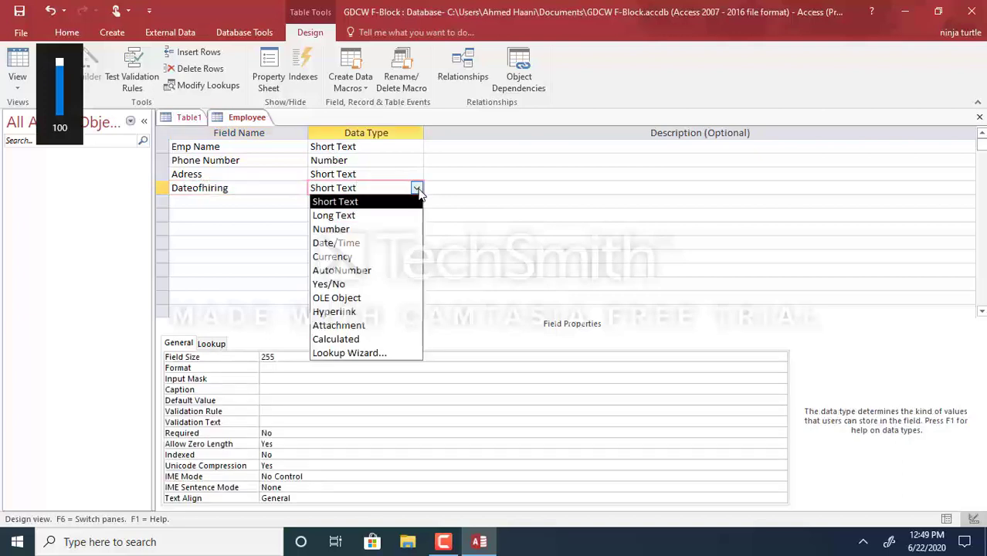
{"action": "left_click", "coordinate": [380, 242]}
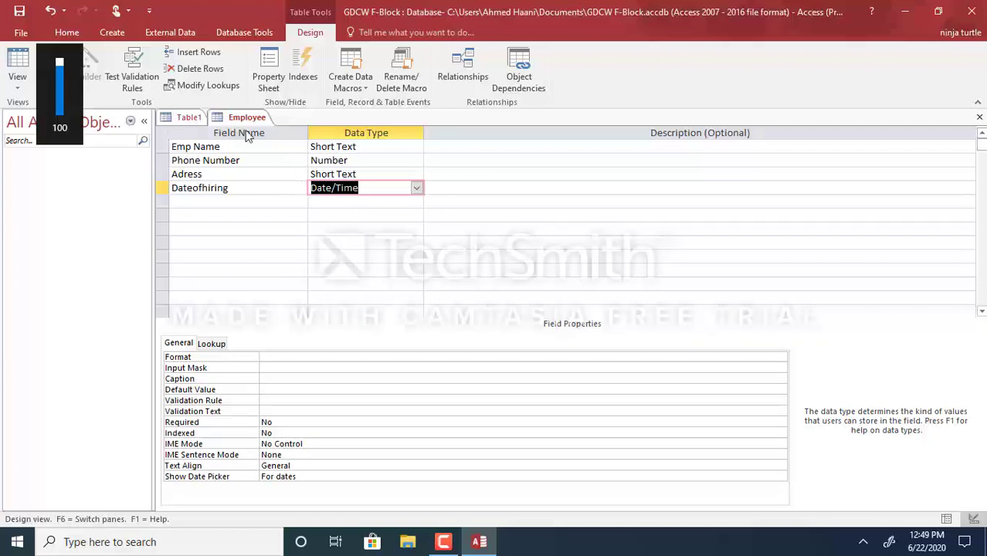
Try to create a form from the Employee table while it is open in Design View.
{"action": "left_click", "coordinate": [114, 37]}
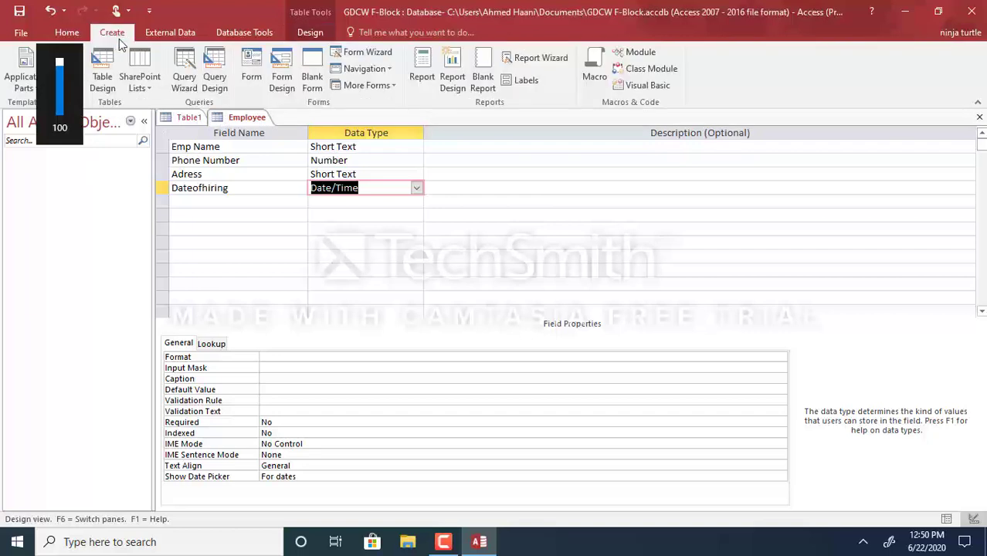
{"action": "left_click", "coordinate": [251, 59]}
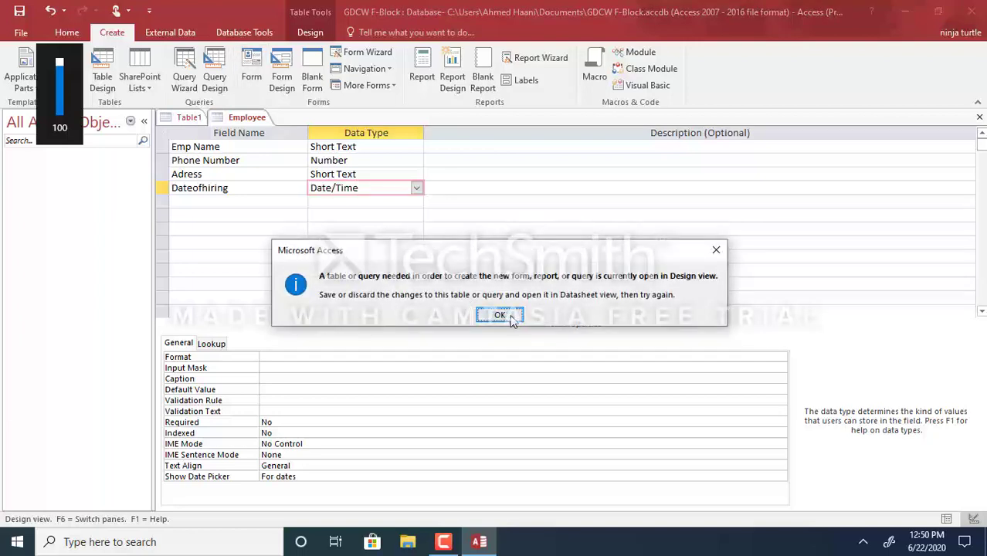
{"action": "left_click", "coordinate": [510, 317]}
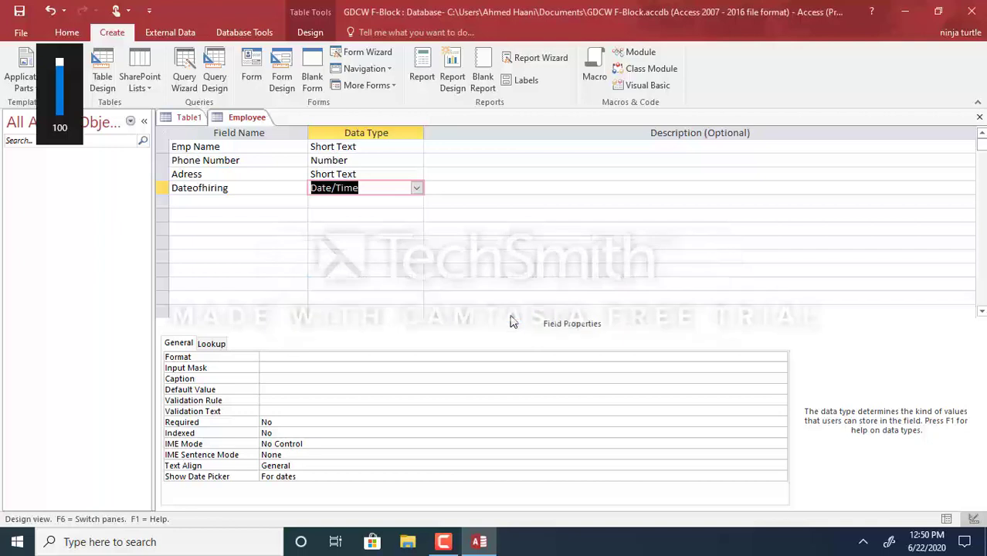
Switch the Employee table to Datasheet View, saving its design, and create a form from it.
{"action": "right_click", "coordinate": [233, 121]}
{"action": "left_click", "coordinate": [275, 200]}
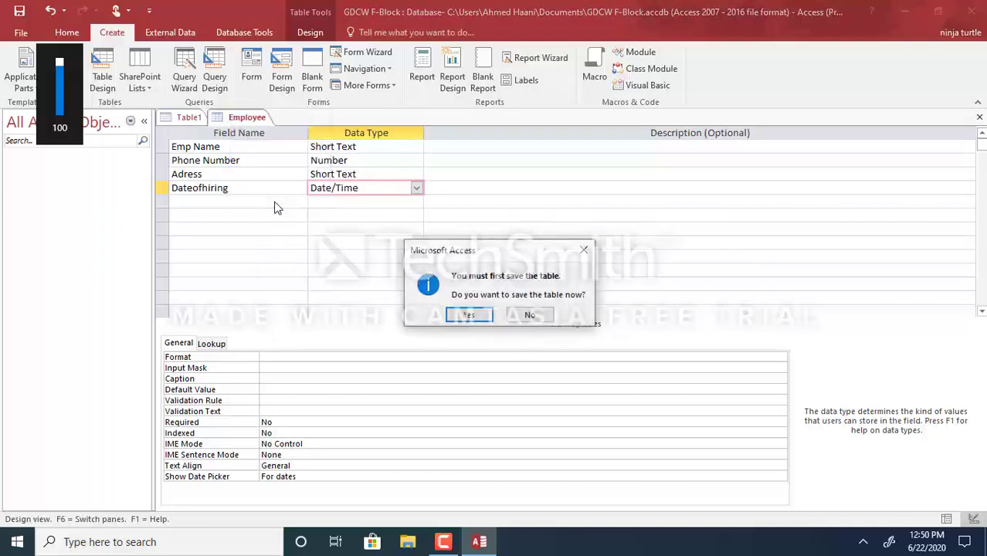
{"action": "left_click", "coordinate": [468, 315]}
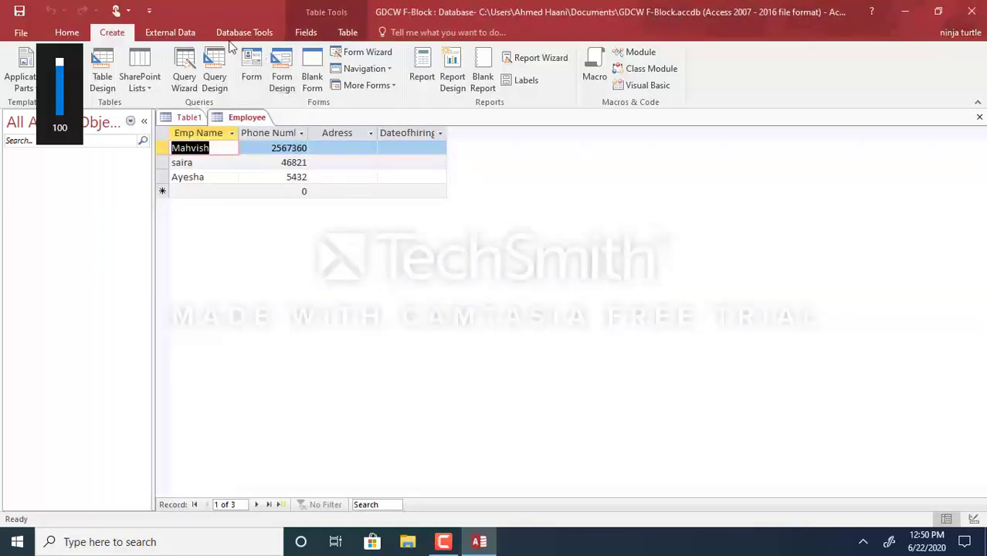
{"action": "left_click", "coordinate": [251, 69]}
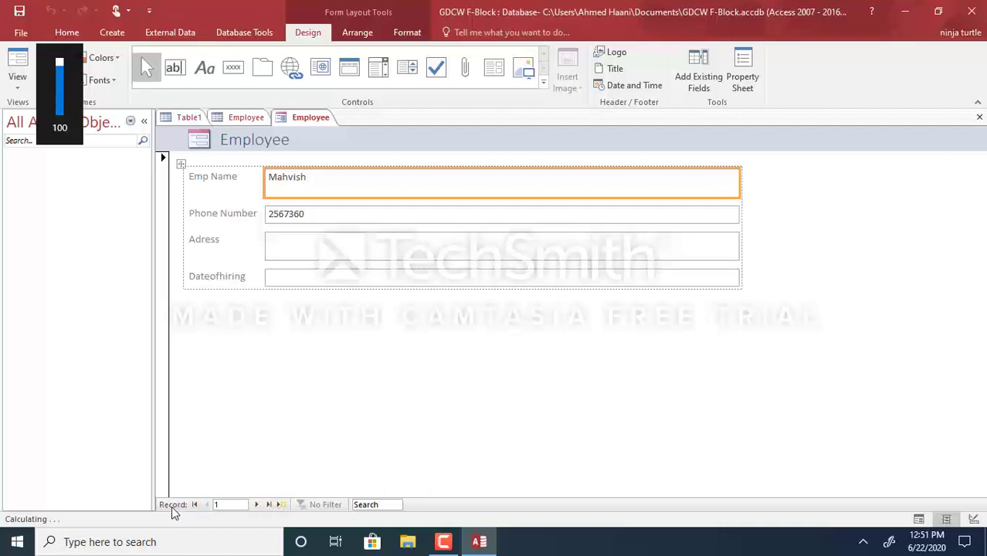
Advance through the Employee form's records to a new blank one and switch the form to Form View.
{"action": "left_click", "coordinate": [257, 504]}
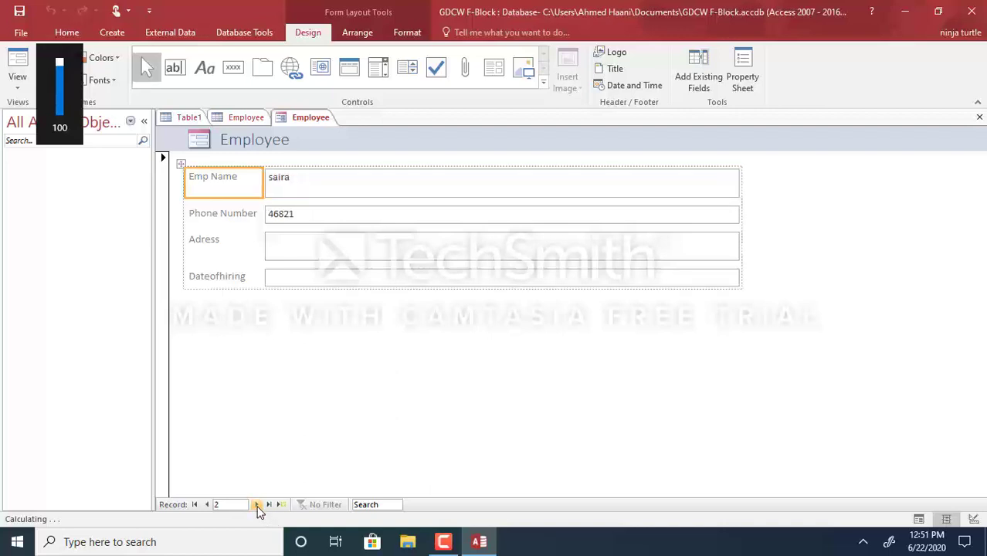
{"action": "left_click", "coordinate": [258, 504]}
{"action": "left_click", "coordinate": [257, 504]}
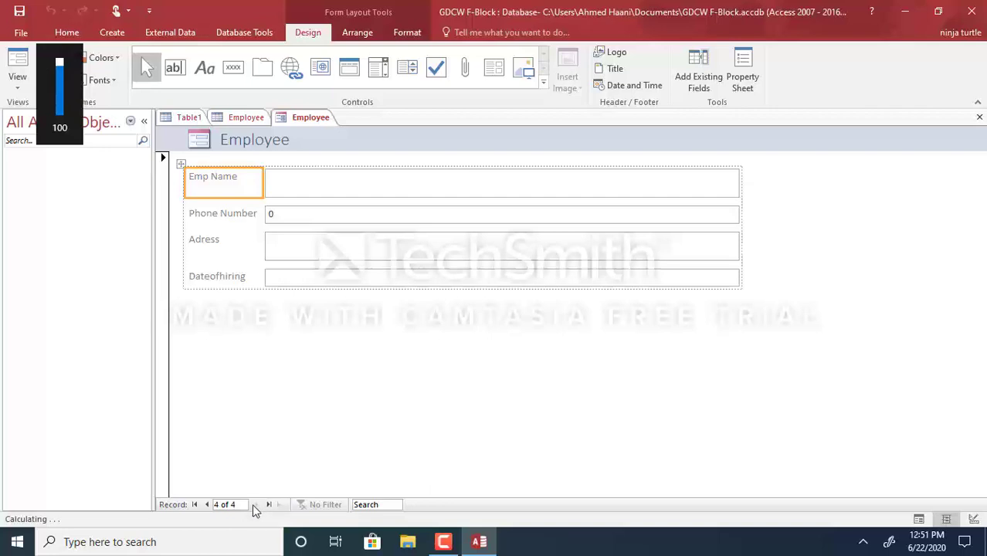
{"action": "left_click", "coordinate": [291, 183]}
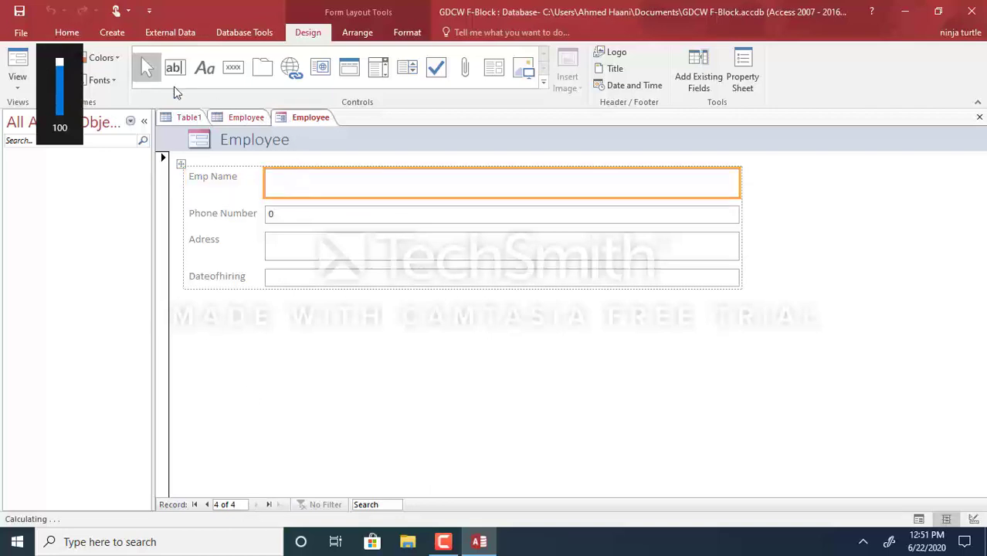
{"action": "right_click", "coordinate": [287, 125]}
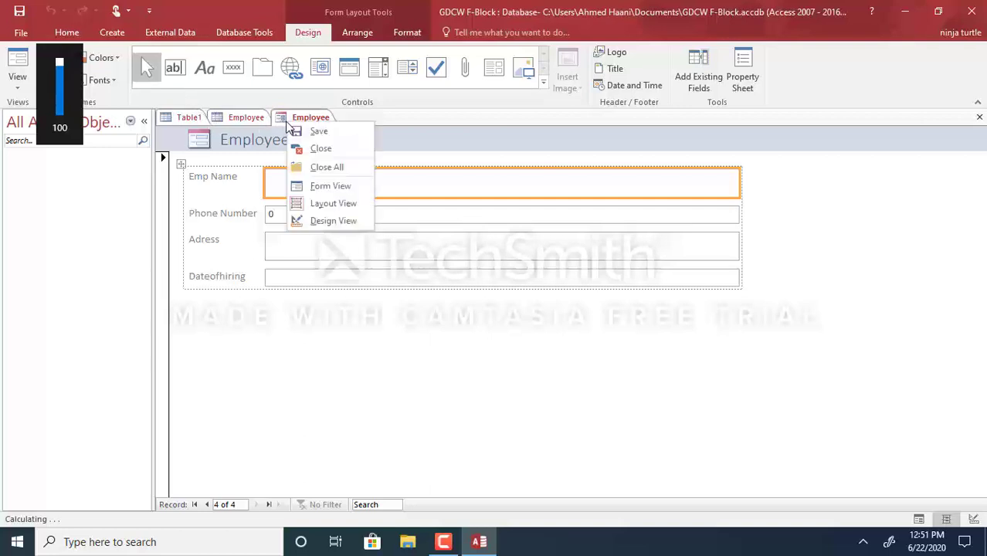
{"action": "left_click", "coordinate": [352, 185]}
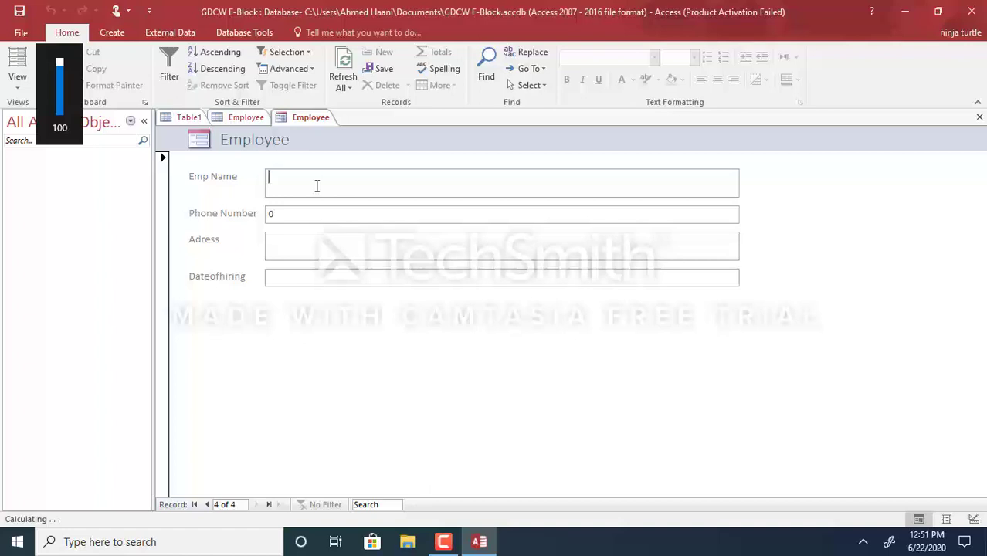
Fill in the new record's Emp Name, Phone Number and Adress fields with the employee's name, phone number and address.
{"action": "type", "text": "ali"}
{"action": "left_click", "coordinate": [301, 214]}
{"action": "type", "text": "0234"}
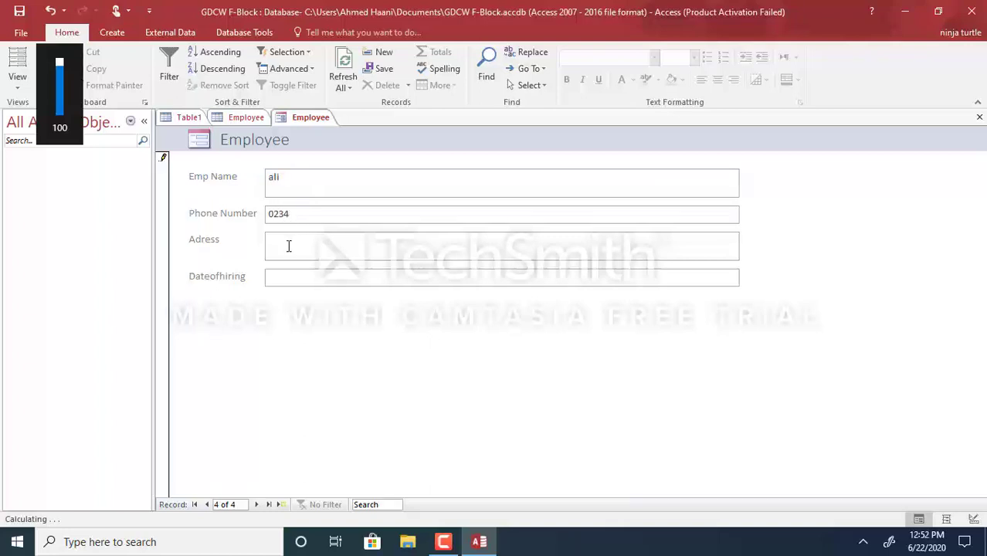
{"action": "left_click", "coordinate": [288, 245]}
{"action": "type", "text": "rawalpindi"}
Set the new record's Dateofhiring to 5/5/2020 using the date picker.
{"action": "left_click", "coordinate": [288, 283]}
{"action": "left_click", "coordinate": [748, 276]}
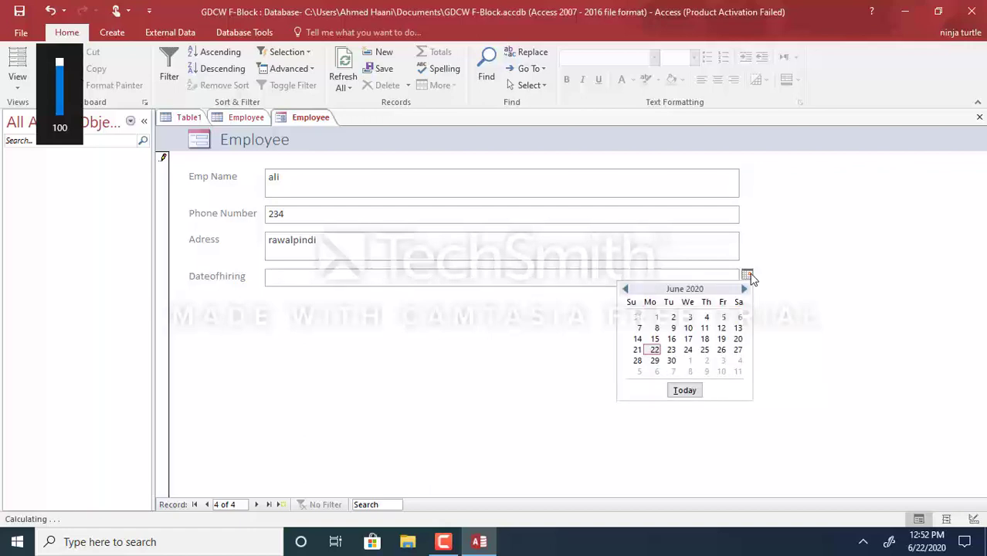
{"action": "left_click", "coordinate": [626, 291]}
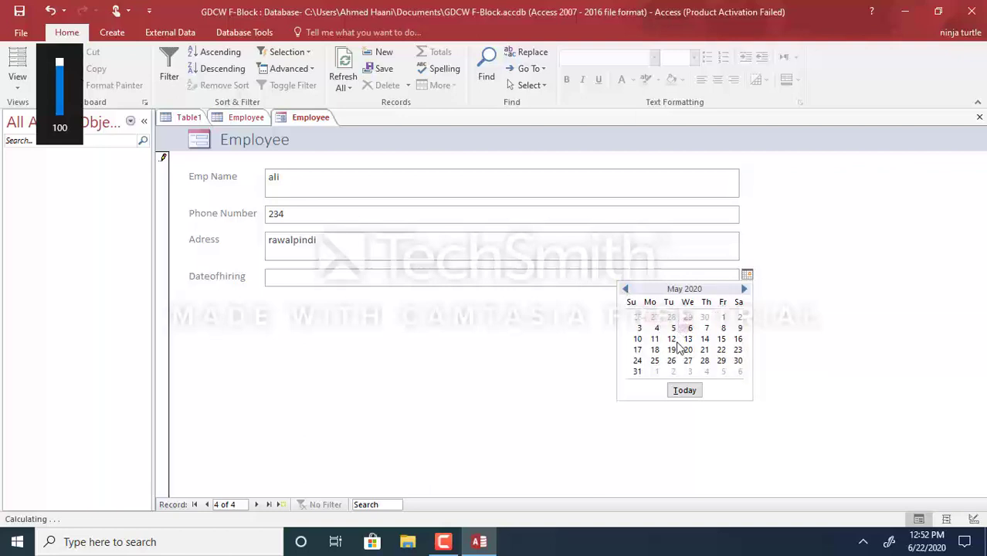
{"action": "left_click", "coordinate": [673, 328]}
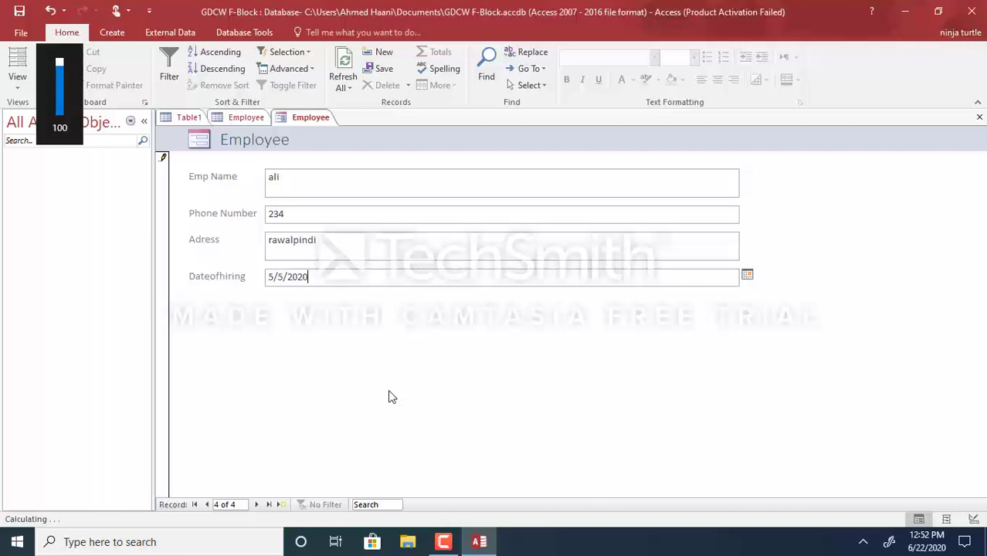
Move the form on to another blank record and return to the Employee table's datasheet.
{"action": "left_click", "coordinate": [258, 505]}
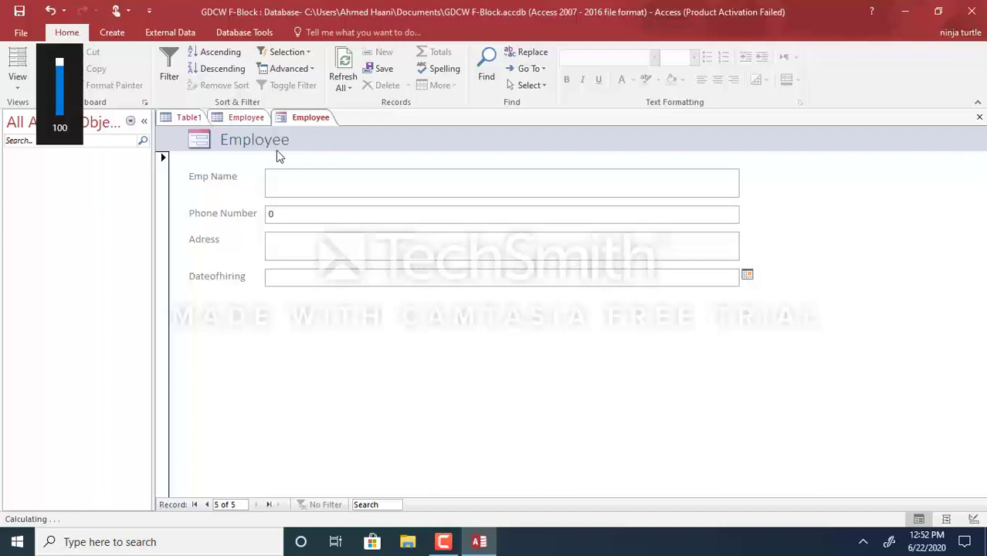
{"action": "left_click", "coordinate": [246, 118]}
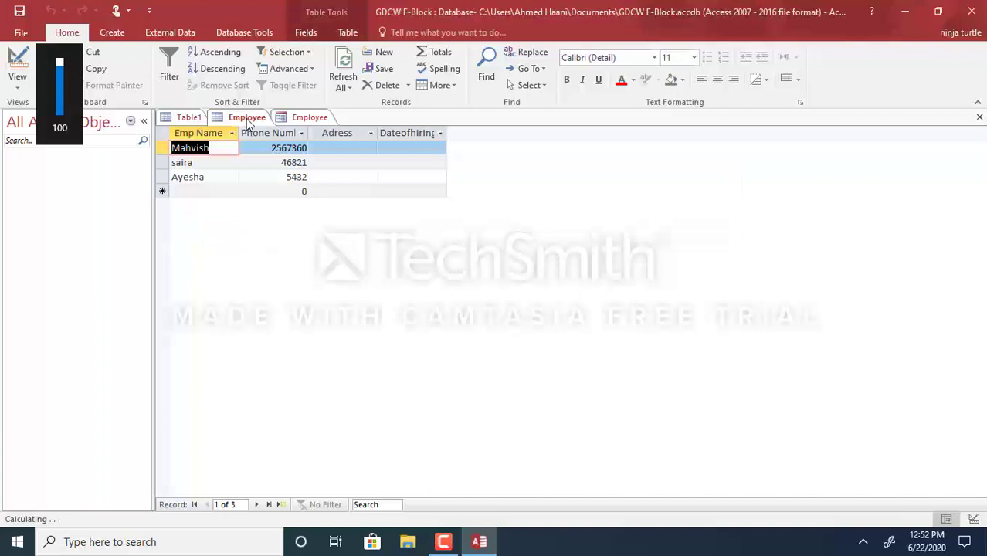
Compare the blank record in the Employee form with the Employee table's datasheet, ending on the form.
{"action": "left_click", "coordinate": [326, 118]}
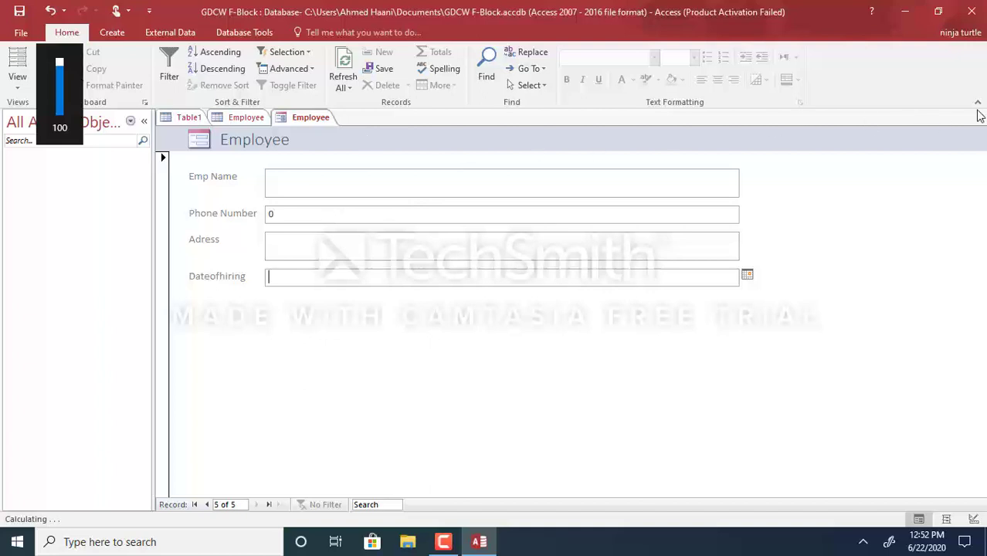
{"action": "left_click", "coordinate": [226, 118]}
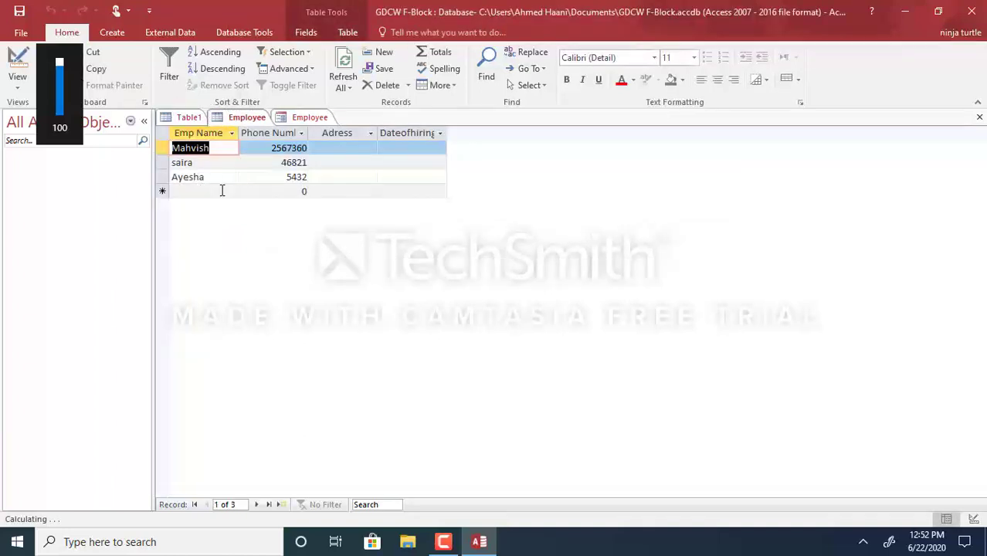
{"action": "left_click", "coordinate": [313, 118]}
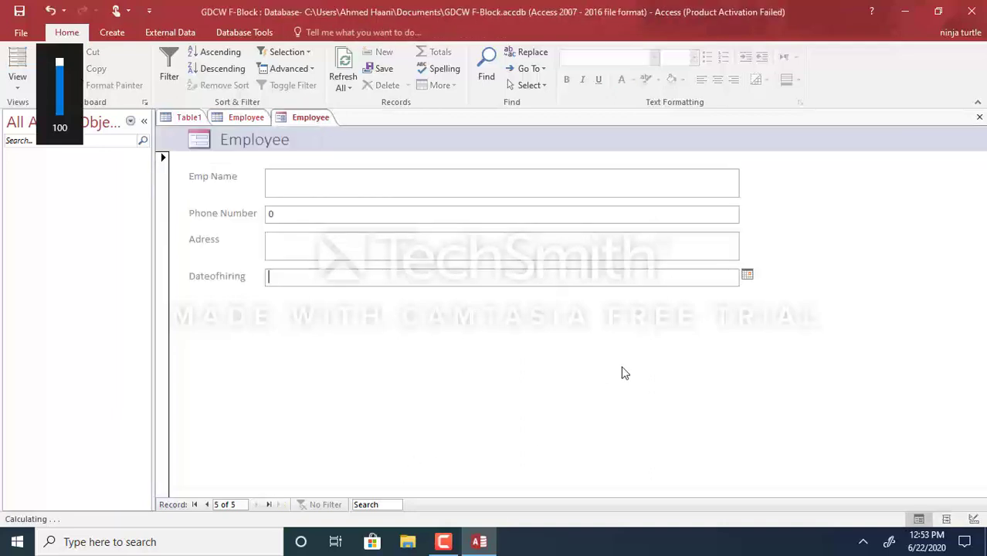
Close the Employee form and save its design under the form name Employeeform.
{"action": "left_click", "coordinate": [979, 117]}
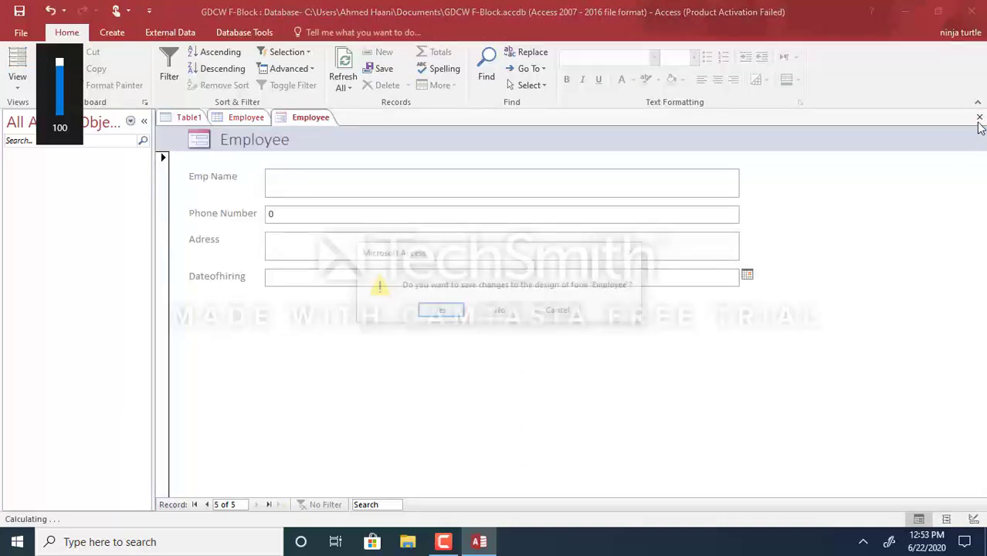
{"action": "left_click", "coordinate": [419, 317]}
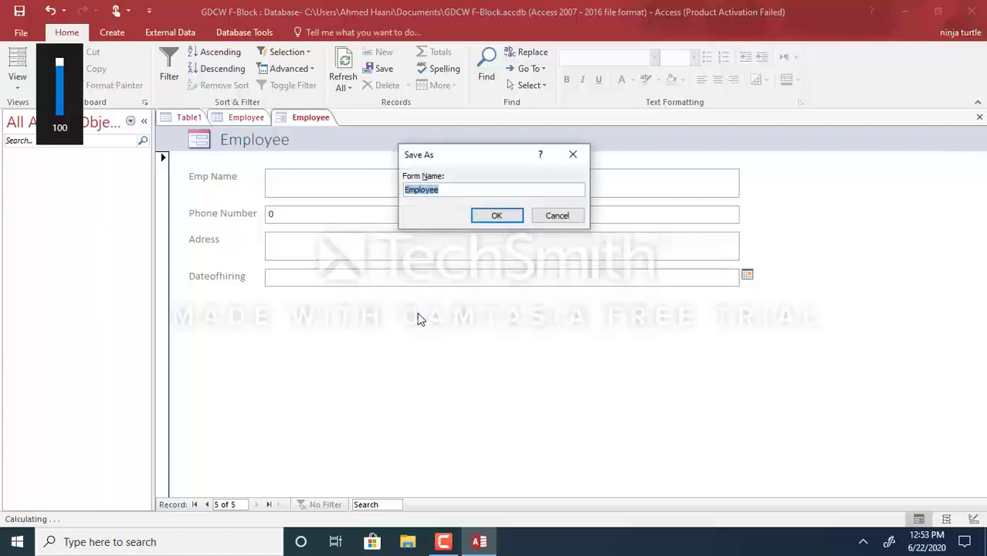
{"action": "left_click", "coordinate": [467, 193]}
{"action": "type", "text": "for"}
{"action": "key", "text": "BackSpace"}
{"action": "type", "text": "m"}
{"action": "left_click", "coordinate": [494, 216]}
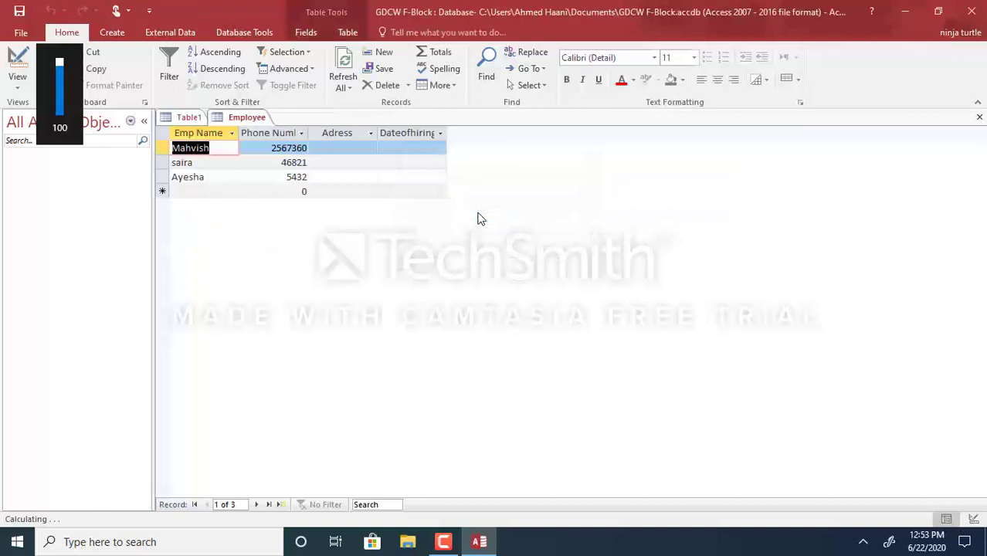
Compare the record added through Employeeform with the rows in the Employee table's datasheet.
{"action": "left_click", "coordinate": [185, 118]}
{"action": "left_click", "coordinate": [247, 117]}
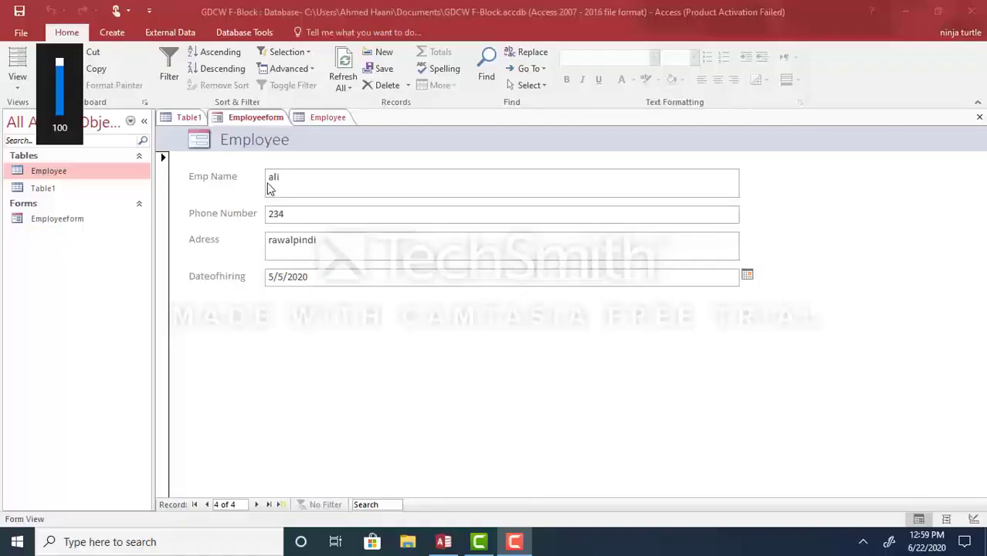
{"action": "left_click", "coordinate": [316, 117]}
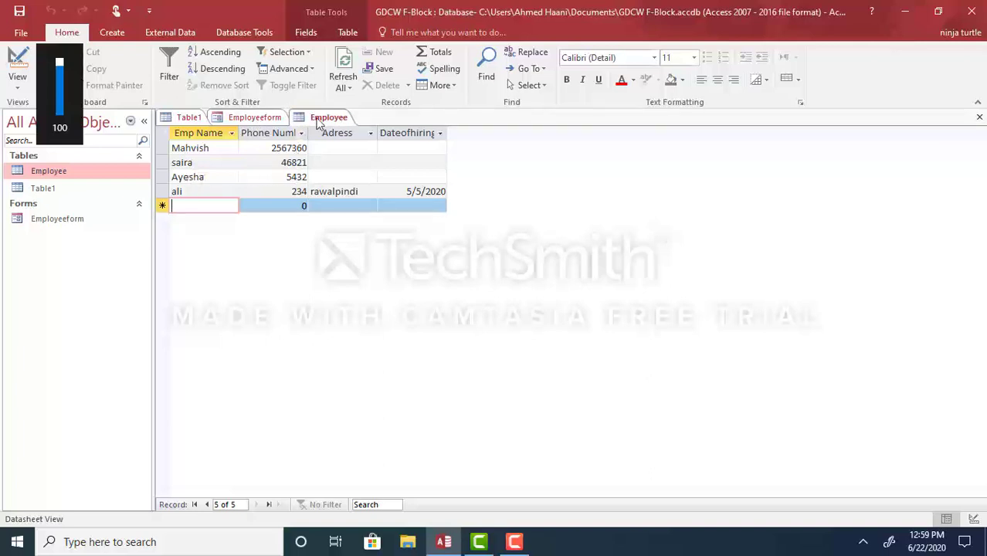
{"action": "left_click", "coordinate": [320, 118]}
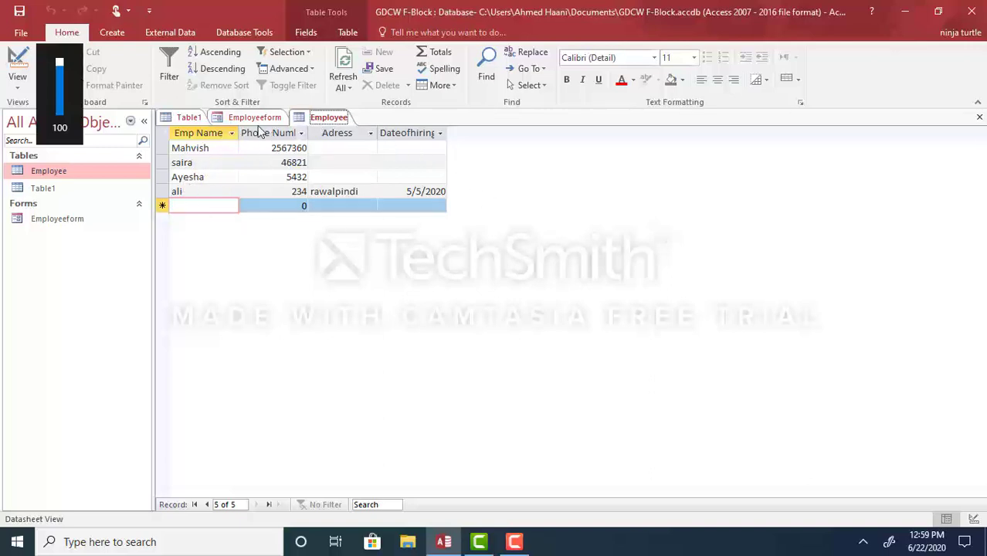
{"action": "left_click", "coordinate": [260, 121]}
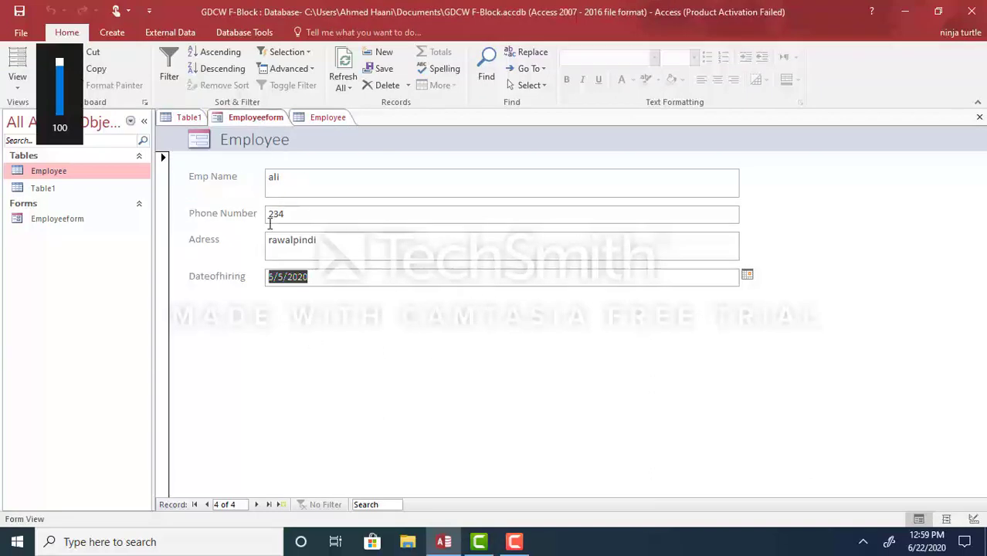
{"action": "left_click", "coordinate": [326, 118]}
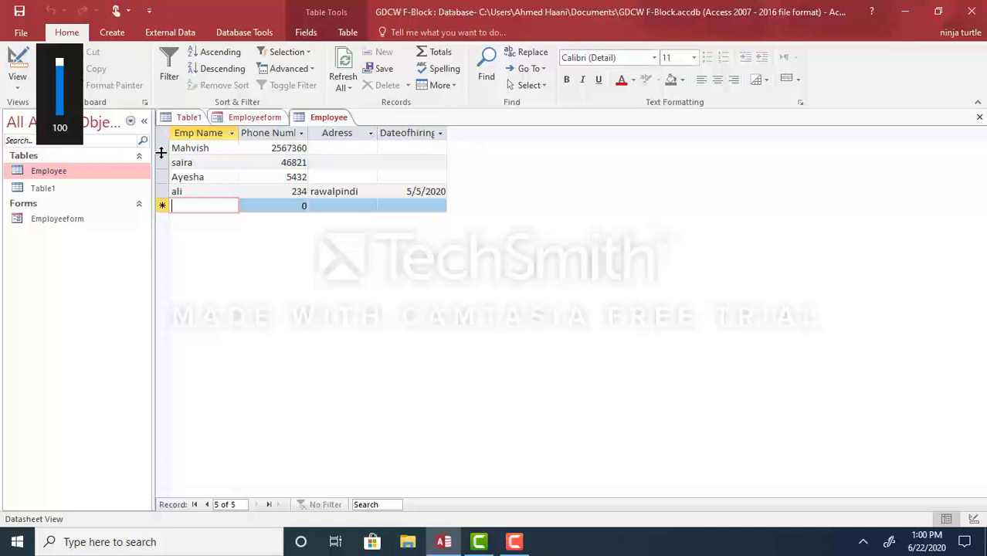
Examine the Employee table's structure by selecting its first record and its Emp Name, Phone Number and Adress columns in turn.
{"action": "left_click", "coordinate": [162, 149]}
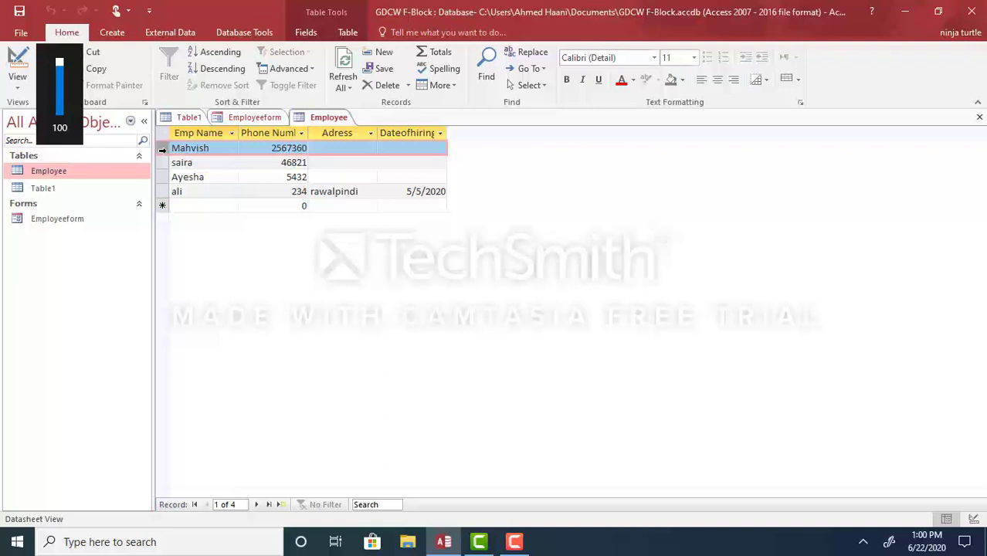
{"action": "left_click", "coordinate": [201, 128]}
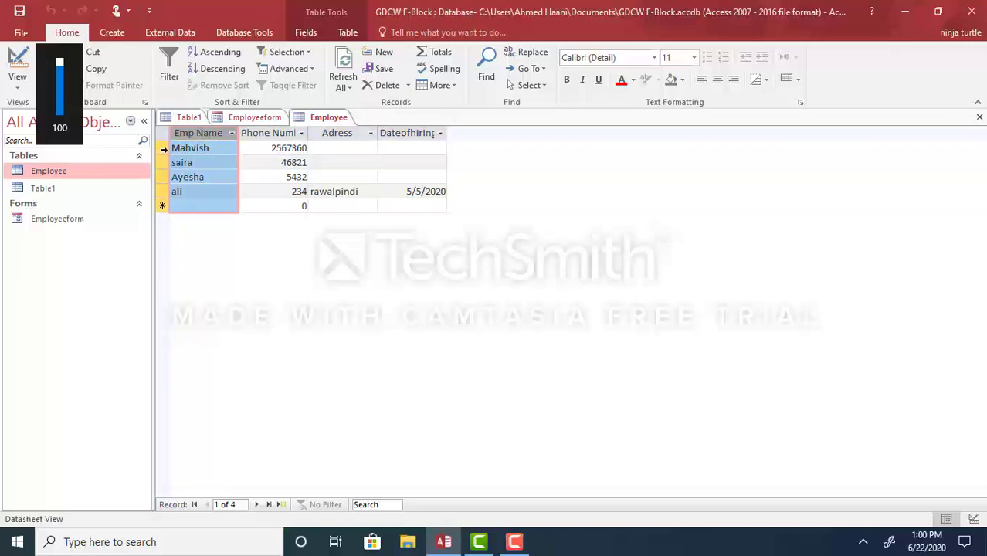
{"action": "left_click", "coordinate": [163, 149]}
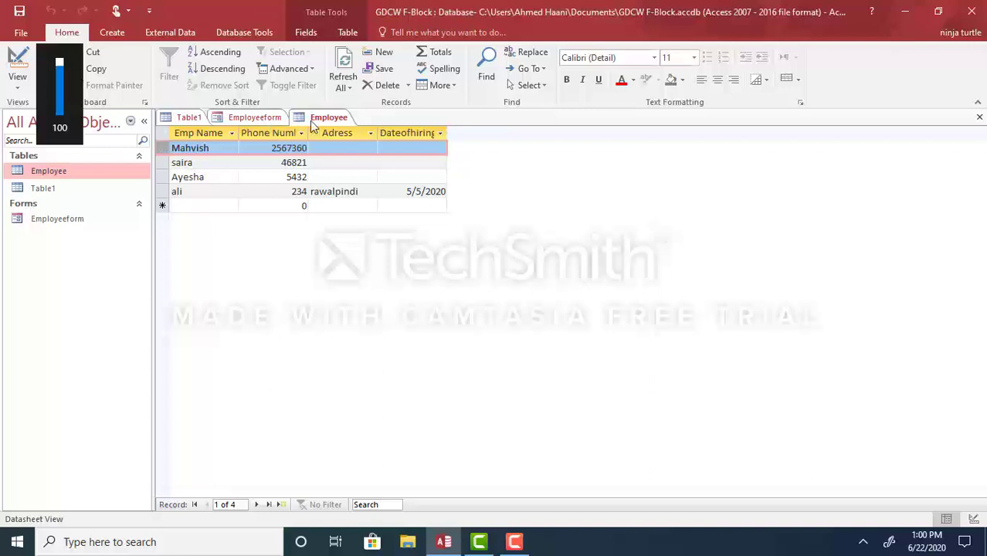
{"action": "left_click", "coordinate": [271, 136]}
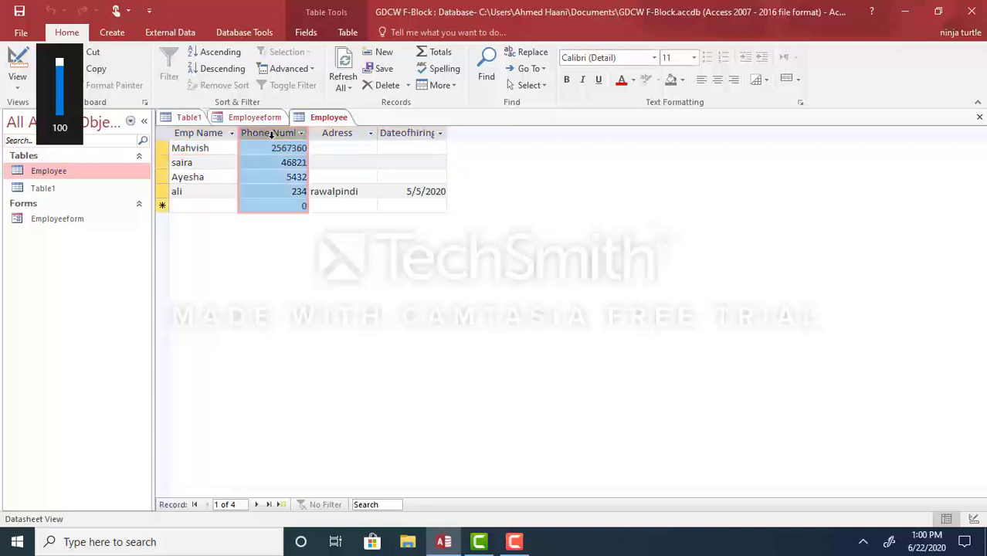
{"action": "left_click", "coordinate": [337, 132]}
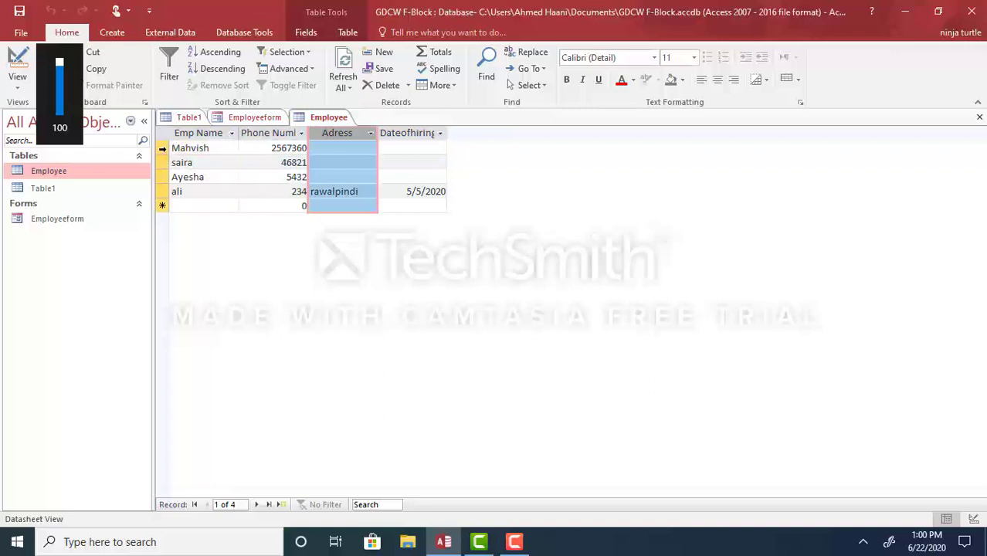
{"action": "left_click", "coordinate": [162, 147]}
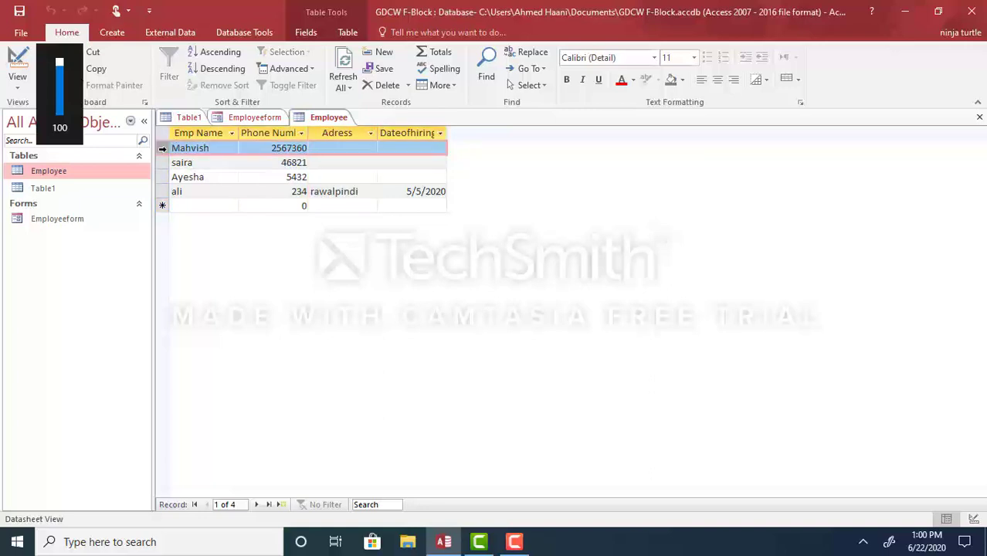
View Employeeform once more and return to the Employee table's datasheet.
{"action": "left_click", "coordinate": [335, 122]}
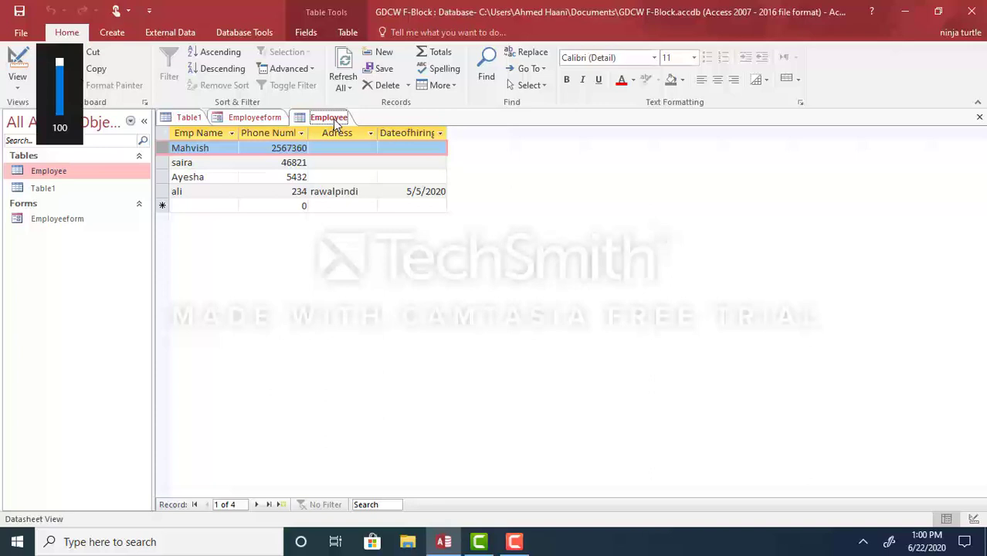
{"action": "left_click", "coordinate": [269, 121]}
{"action": "left_click", "coordinate": [308, 121]}
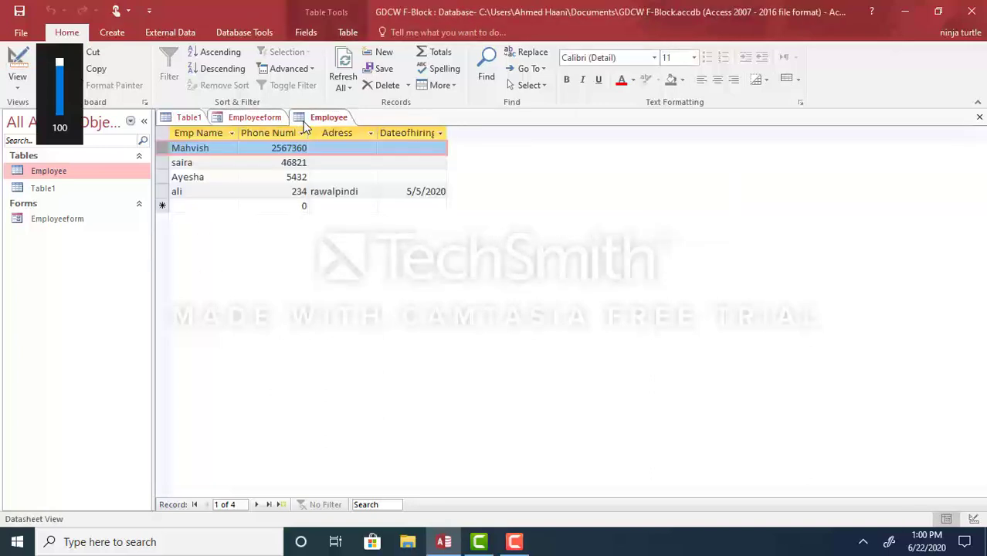